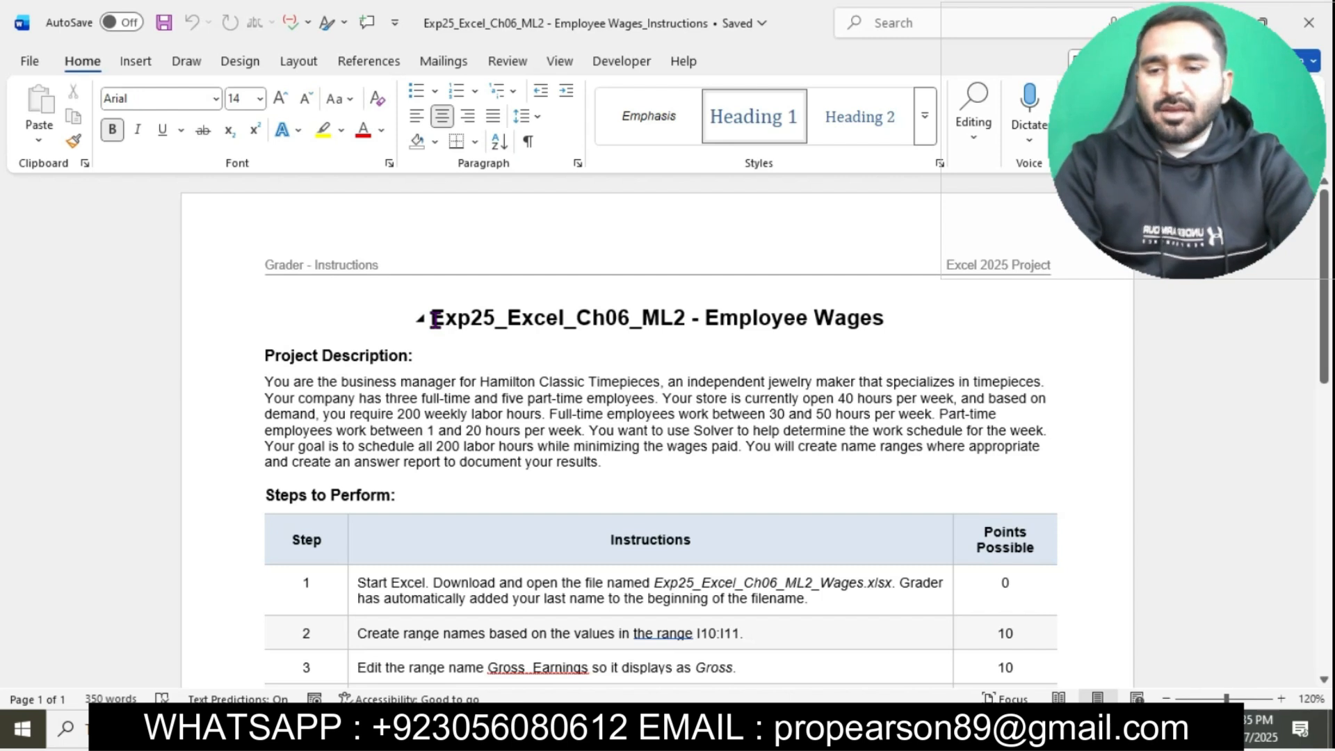
# Enlarge the document title "Exp25_Excel_Ch06_ML2 - Employee Wages" to 20 pt and highlight it in turquoise.
pyautogui.moveTo(435, 320); pyautogui.dragTo(948, 323)
pyautogui.click(997, 295)
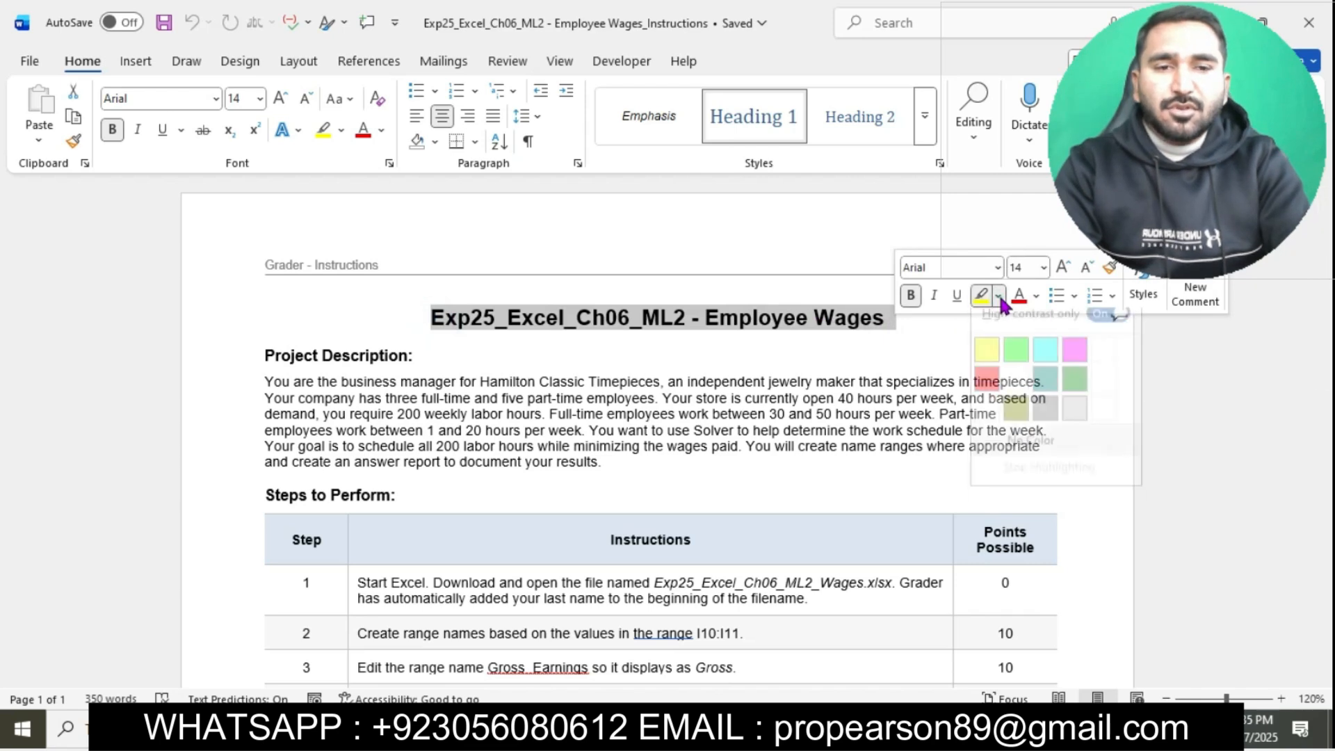
pyautogui.click(259, 98)
pyautogui.click(260, 98)
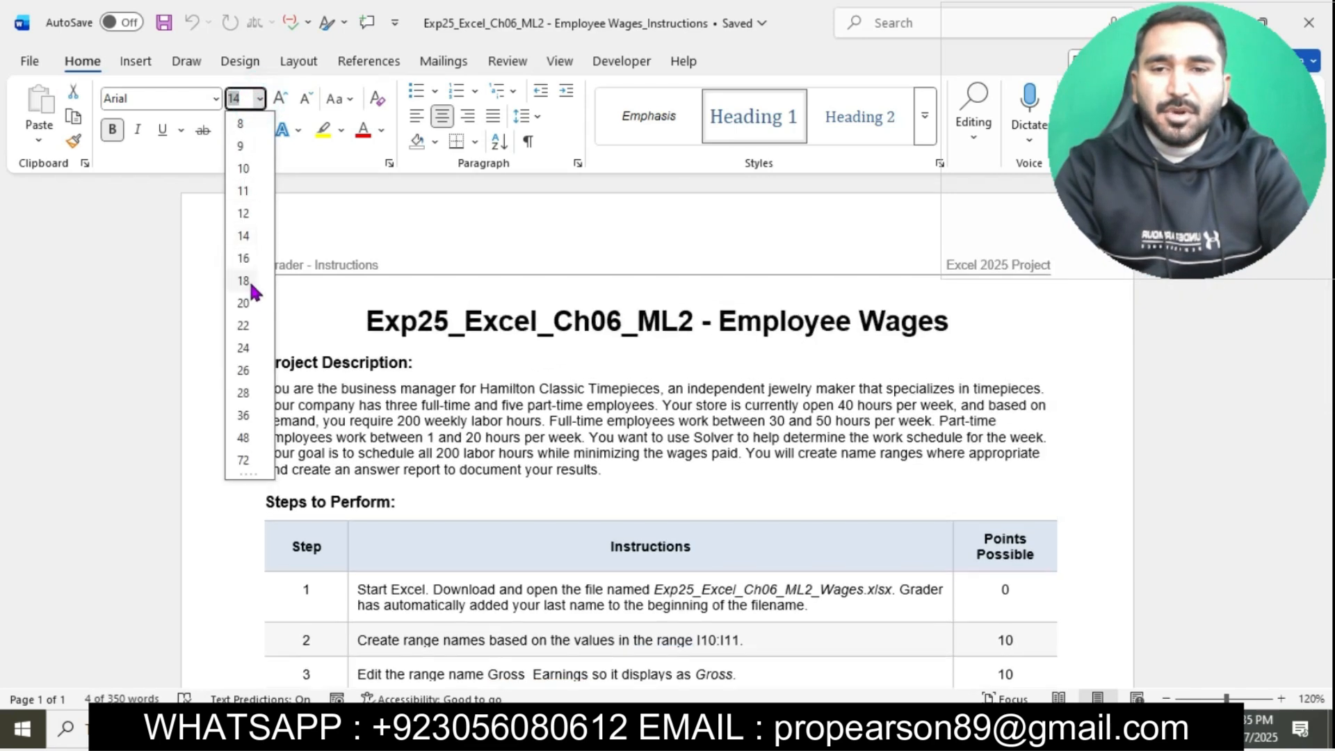
pyautogui.click(244, 306)
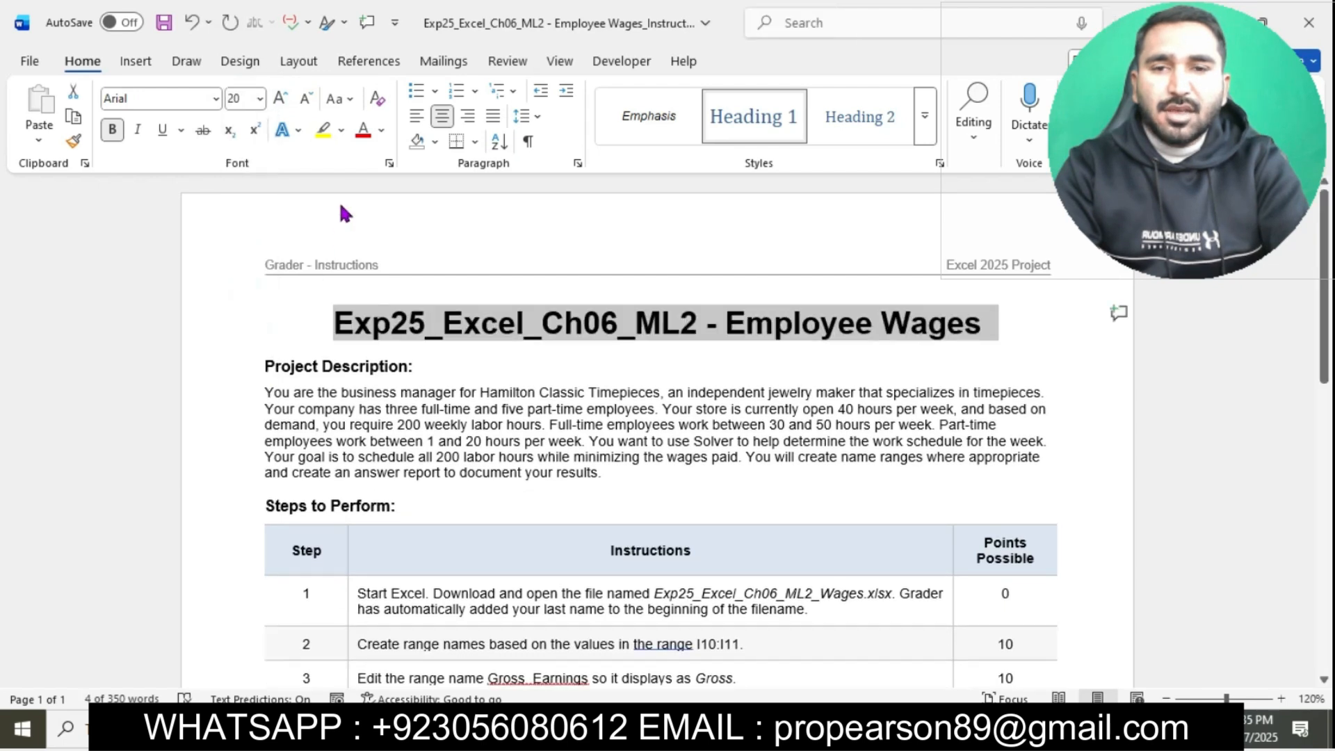
pyautogui.click(341, 130)
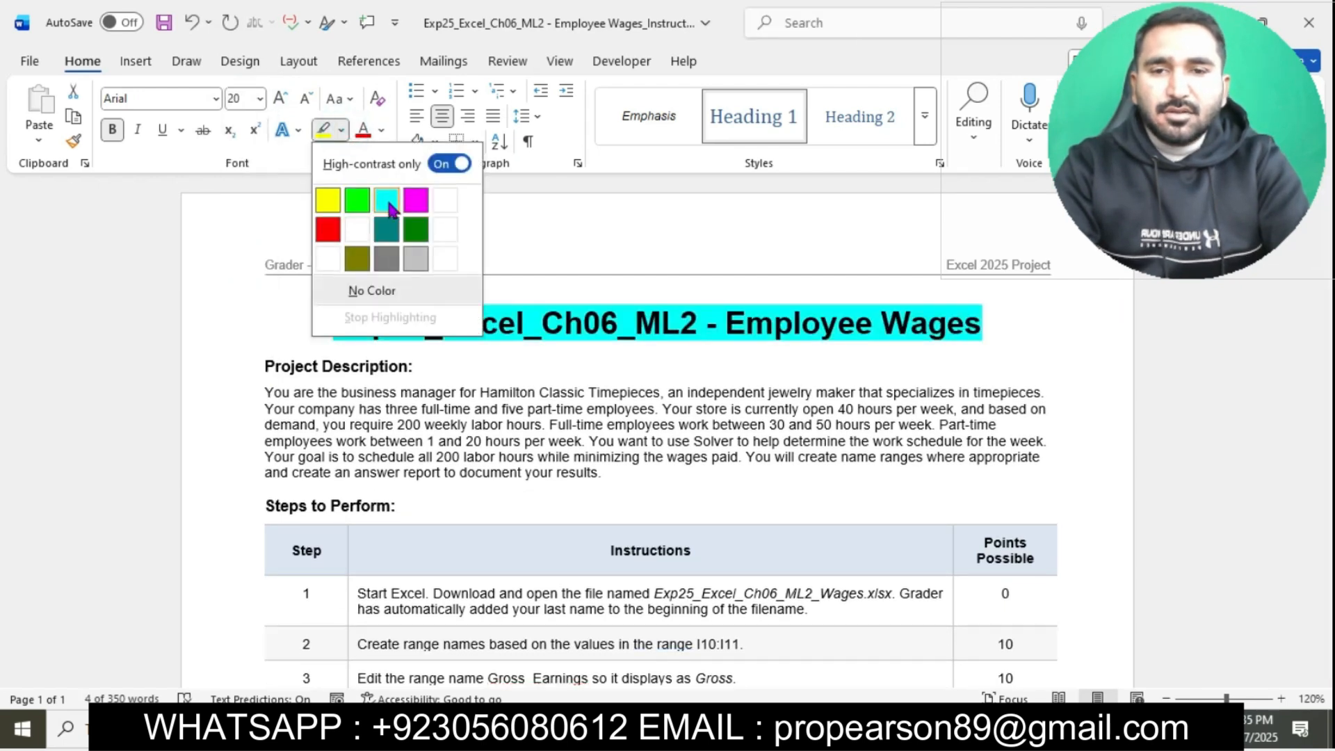
pyautogui.click(386, 202)
pyautogui.click(537, 329)
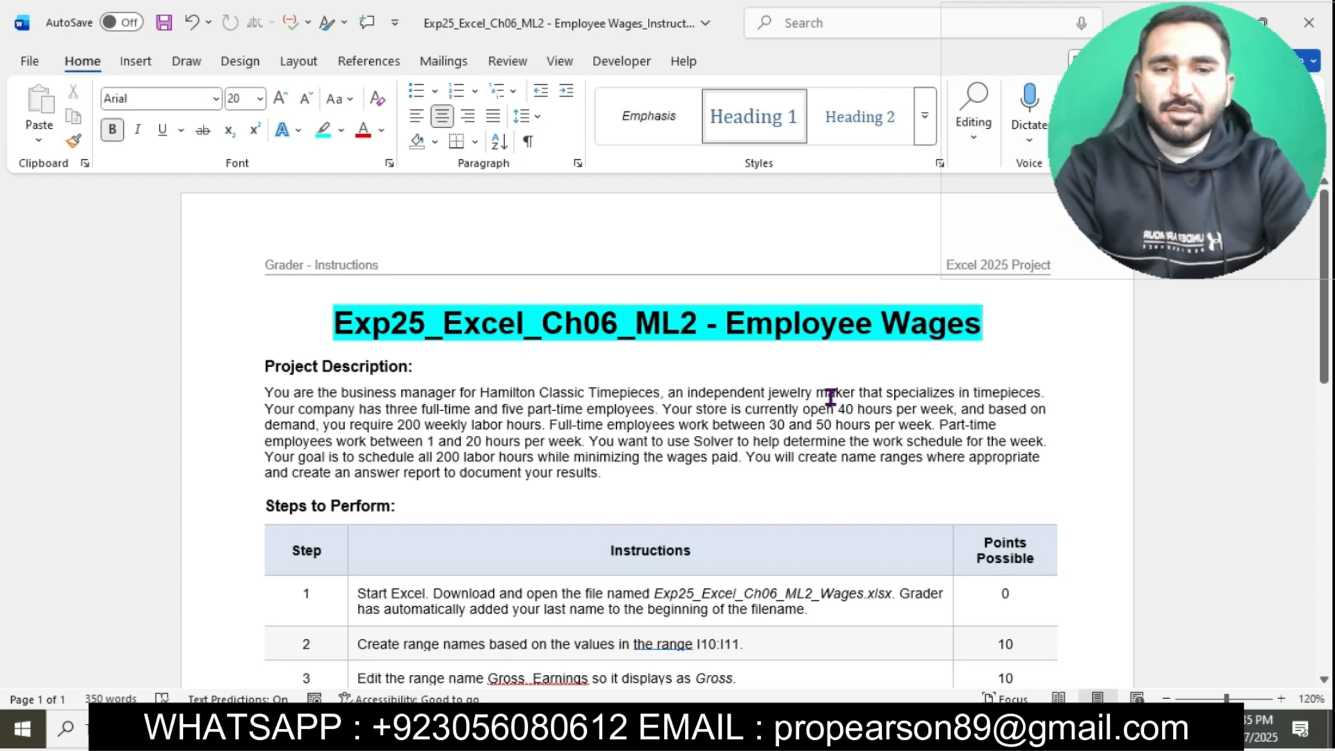
# Set the font size of all instruction rows in the Steps to Perform table, from step 1 onward, to 12 pt.
pyautogui.scroll(-5, 831, 397)
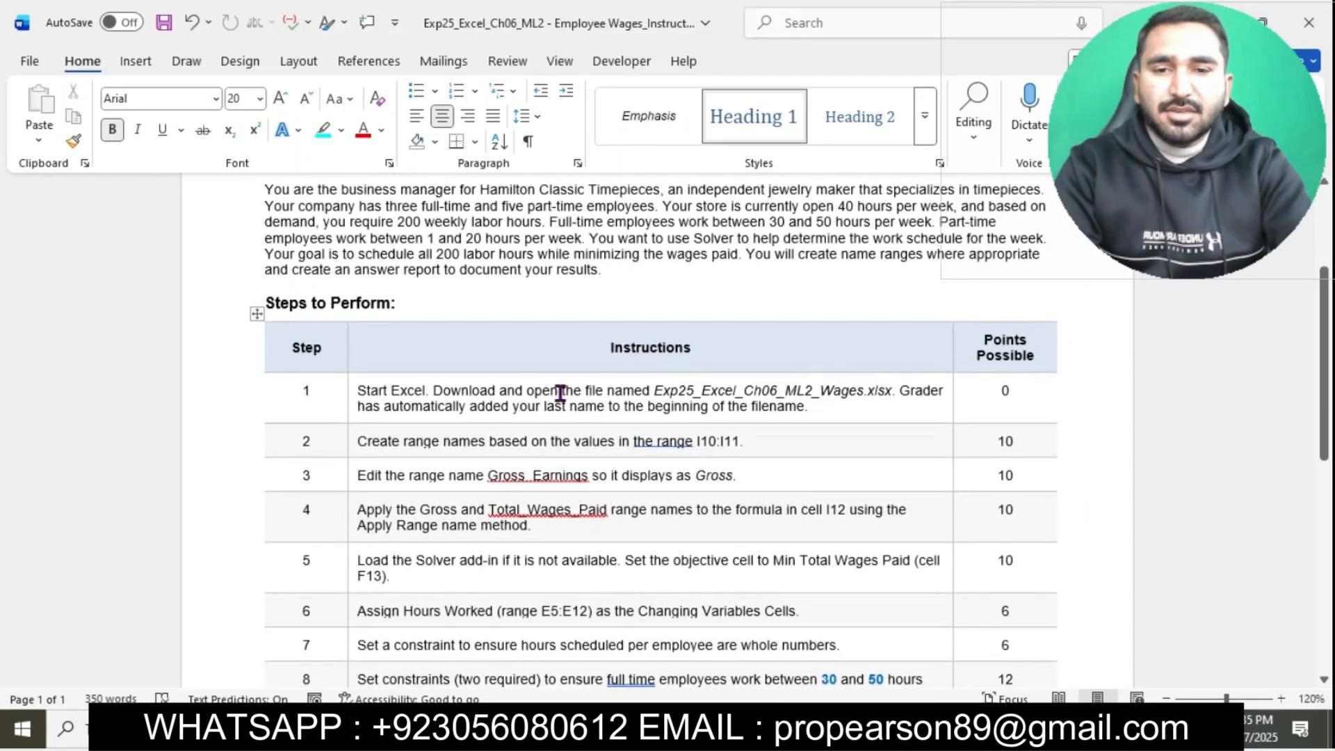
pyautogui.moveTo(349, 394); pyautogui.dragTo(415, 394)
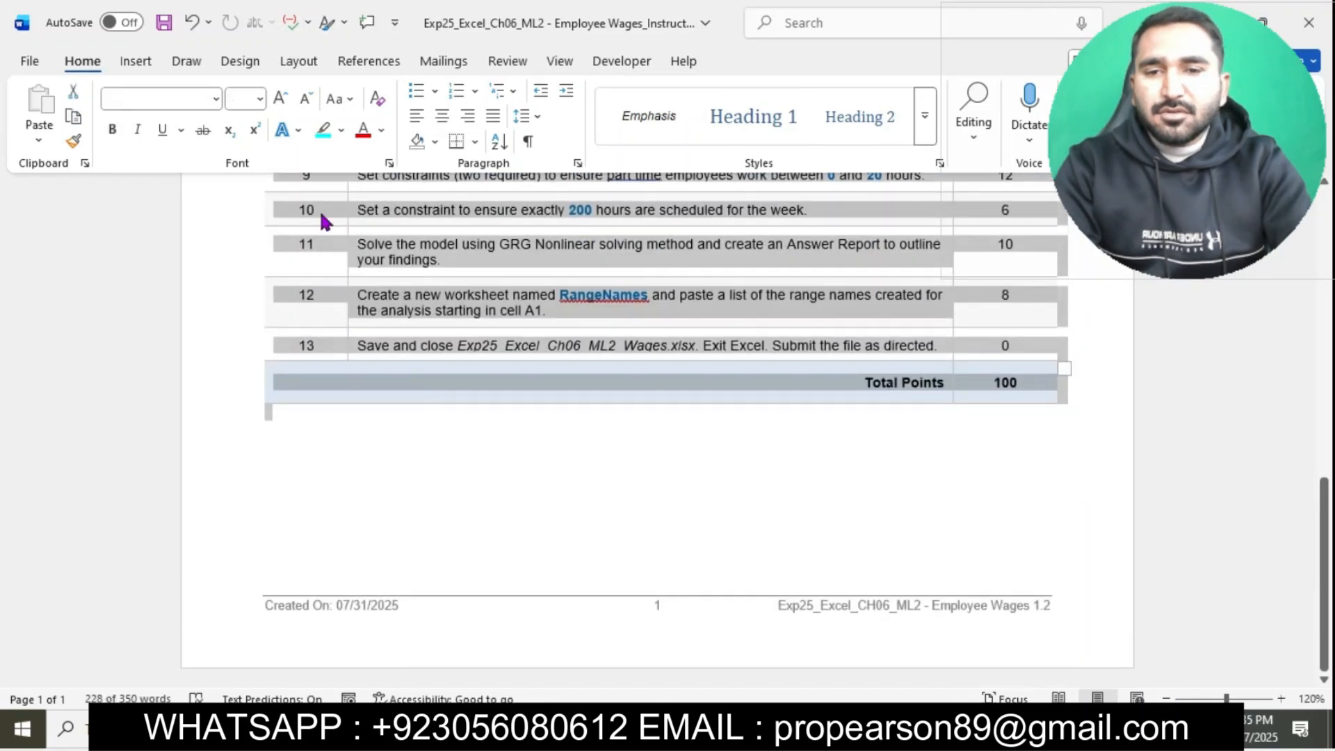
pyautogui.click(260, 99)
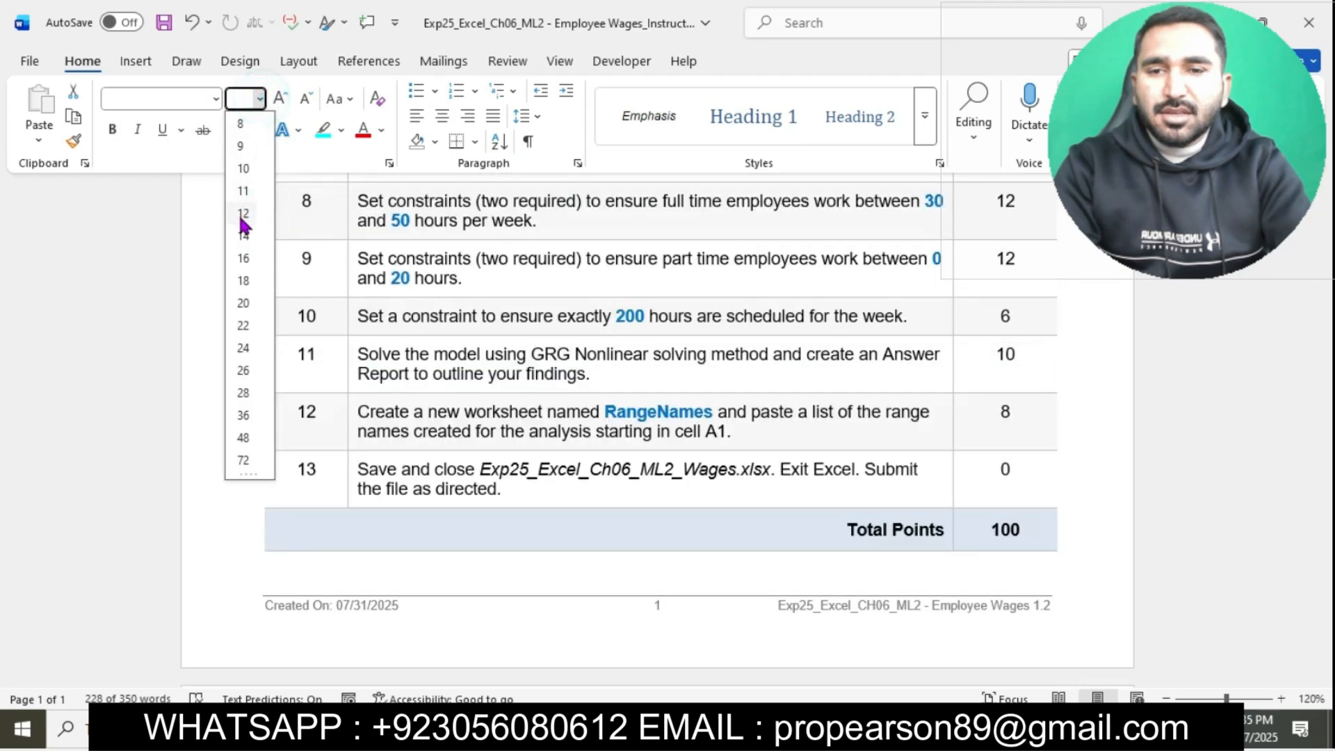
pyautogui.click(241, 213)
pyautogui.click(561, 340)
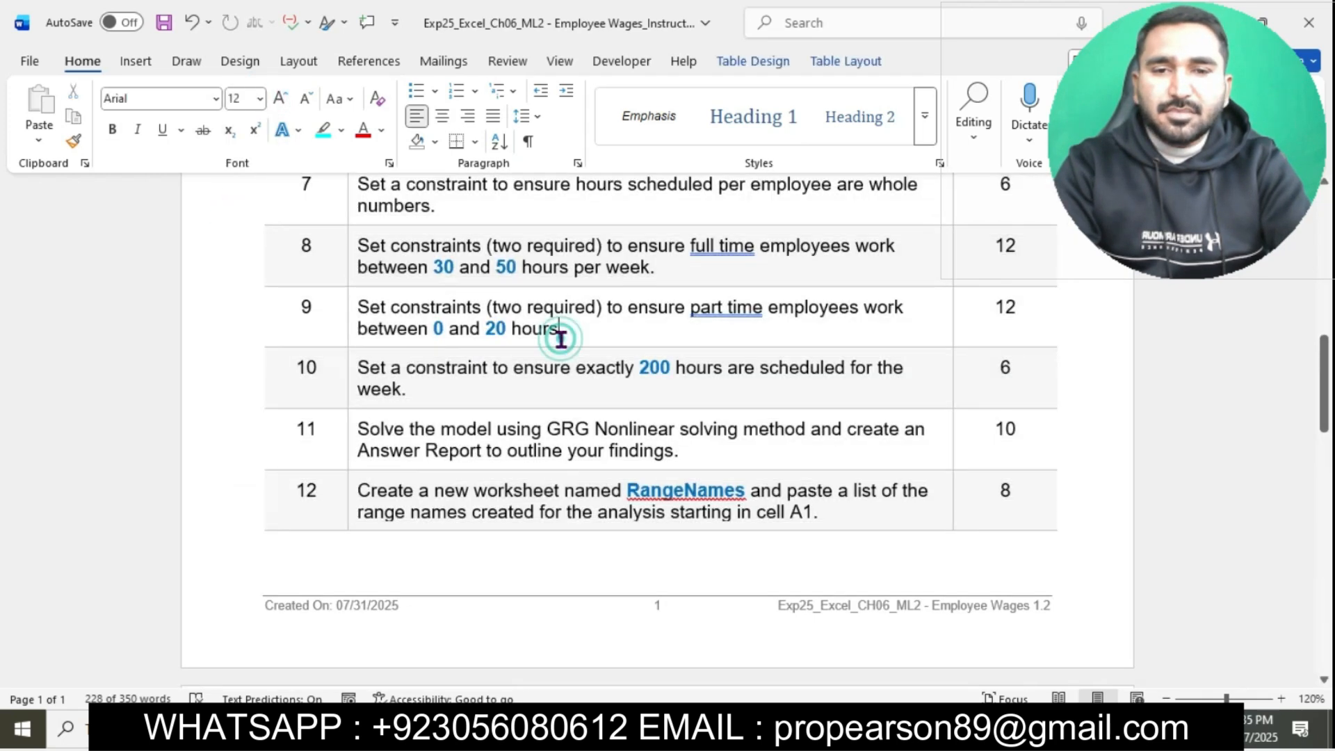
pyautogui.scroll(8, 561, 340)
pyautogui.scroll(2, 561, 340)
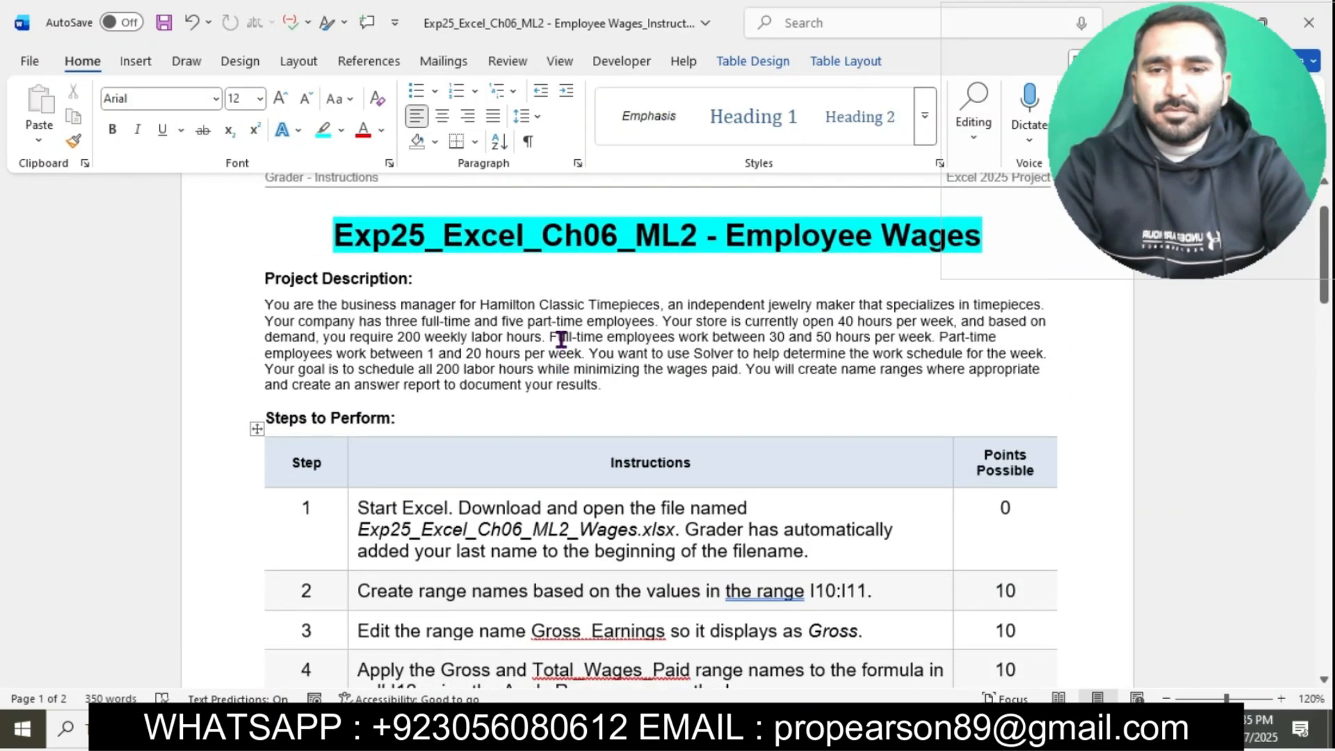
# Highlight the step 1 instruction text in turquoise and enlarge the page view to 150%.
pyautogui.scroll(-3, 561, 340)
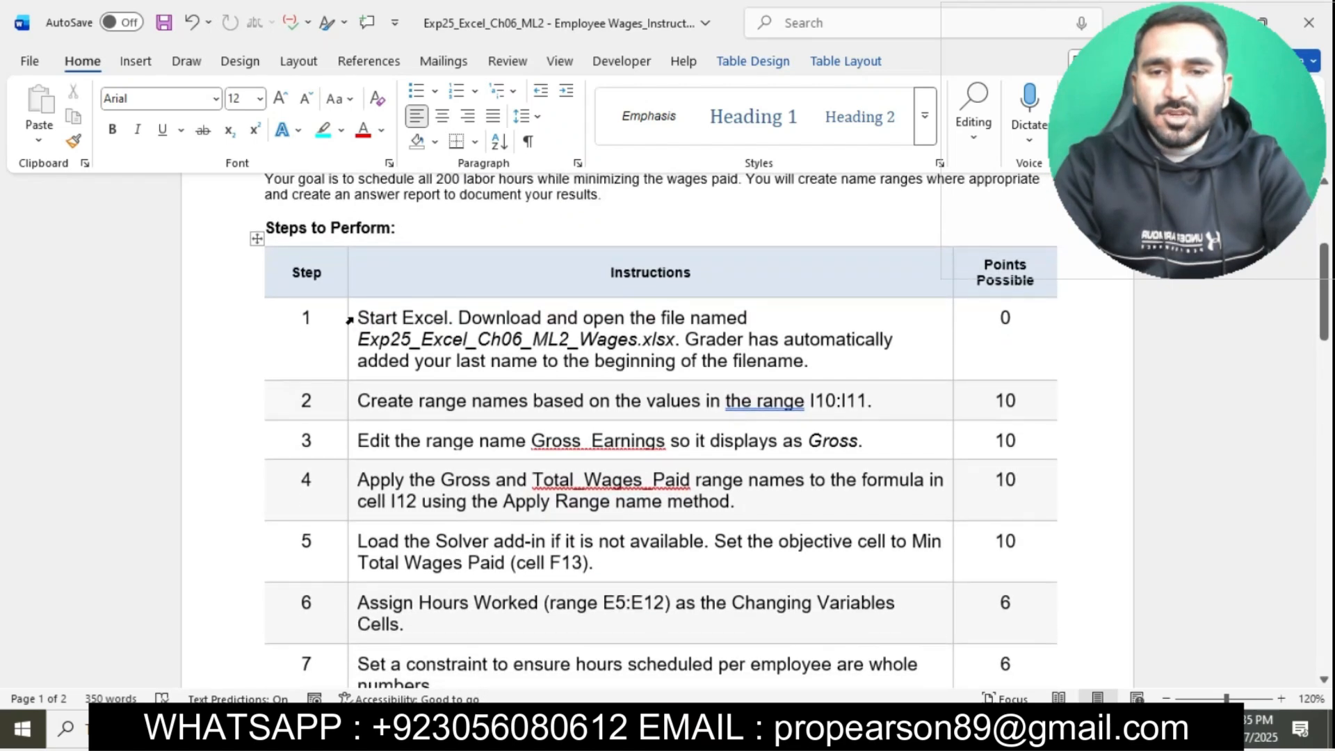
pyautogui.click(351, 320)
pyautogui.click(438, 285)
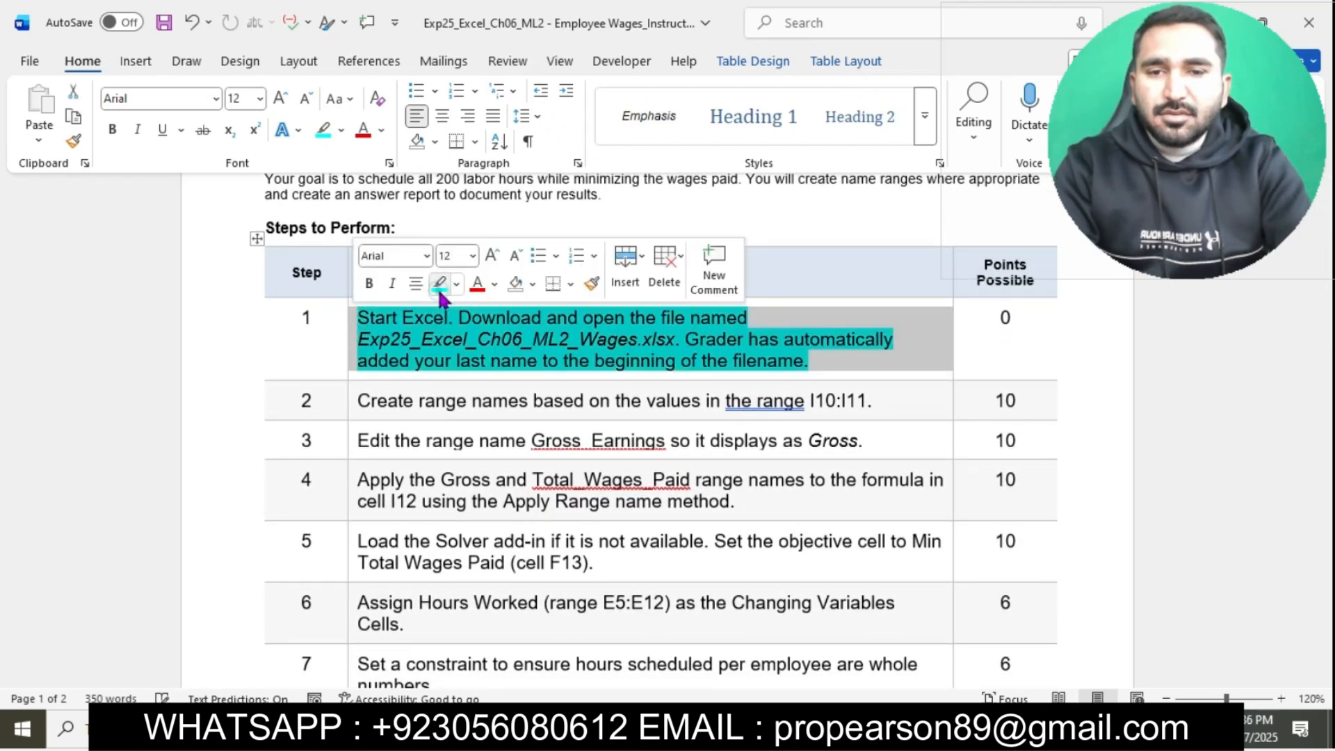
pyautogui.keyDown('ctrl'); pyautogui.scroll(2, 497, 348); pyautogui.keyUp('ctrl')
pyautogui.keyDown('ctrl'); pyautogui.scroll(1, 497, 348); pyautogui.keyUp('ctrl')
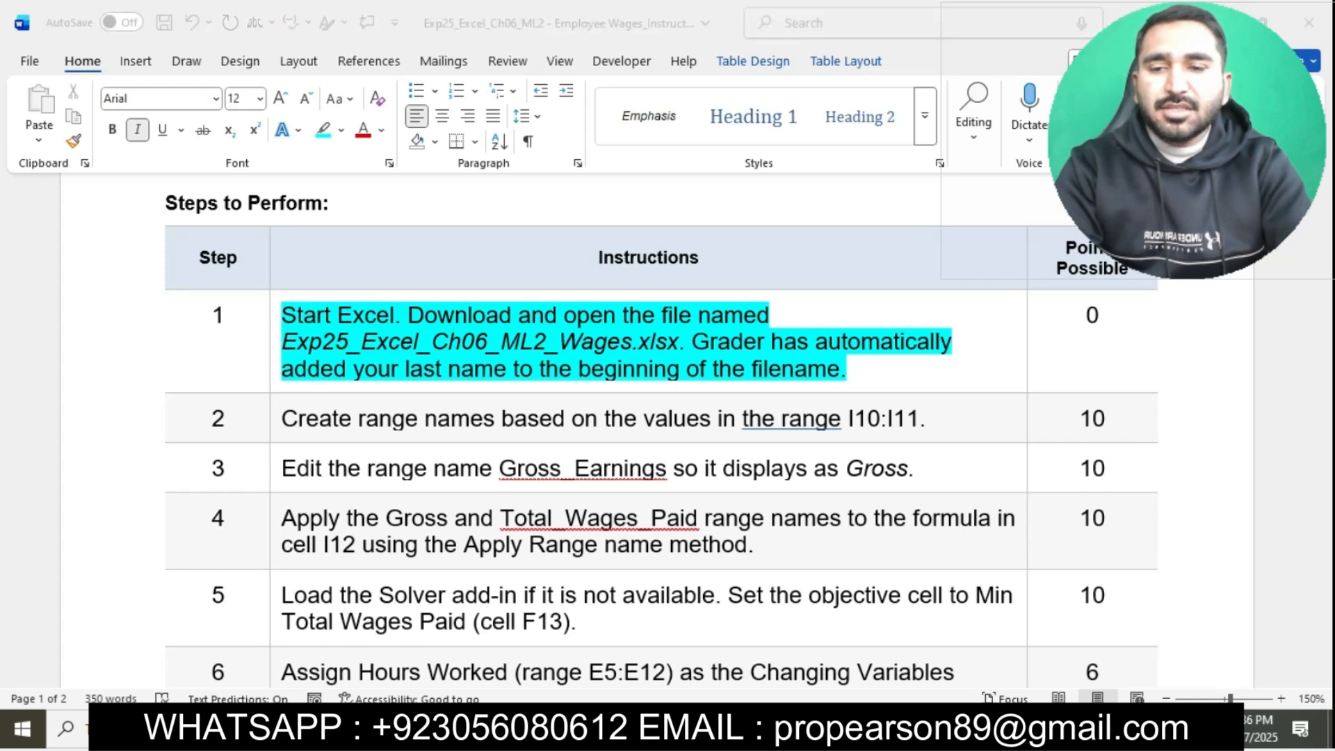
# Open the downloaded Exp25_Excel_Ch06_ML2_Wages workbook in Excel and enable editing.
pyautogui.hotkey('alt', 'Tab')
pyautogui.click(406, 231)
pyautogui.doubleClick(407, 233)
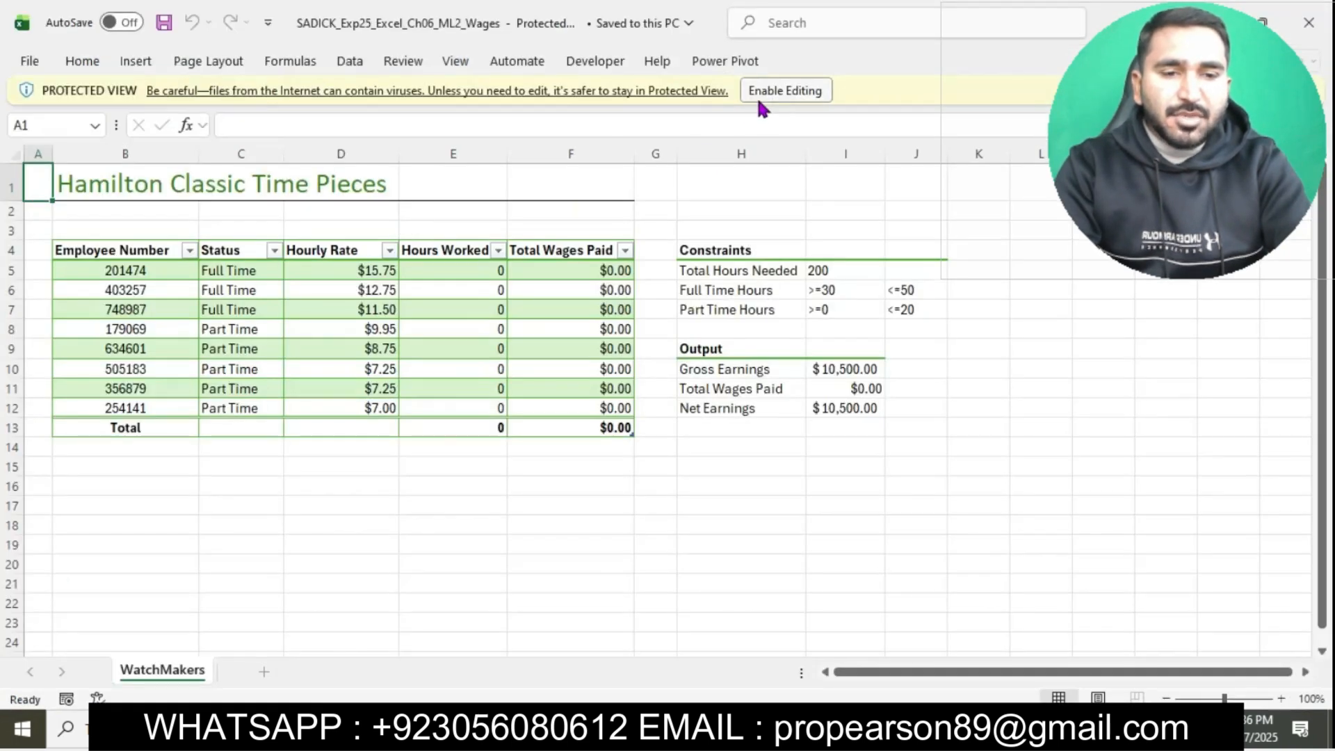
pyautogui.click(763, 94)
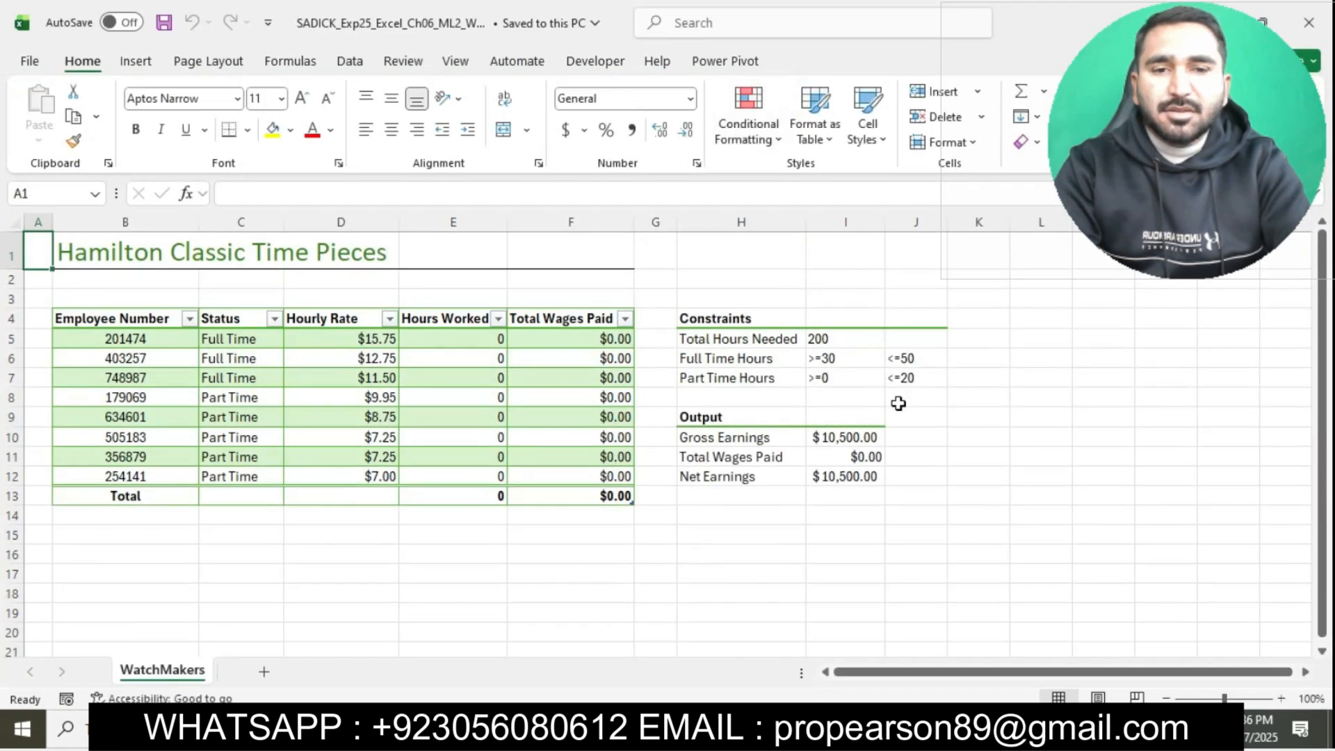
# Return to the Word instructions and highlight the step 2 instruction text in turquoise.
pyautogui.hotkey('alt', 'Tab')
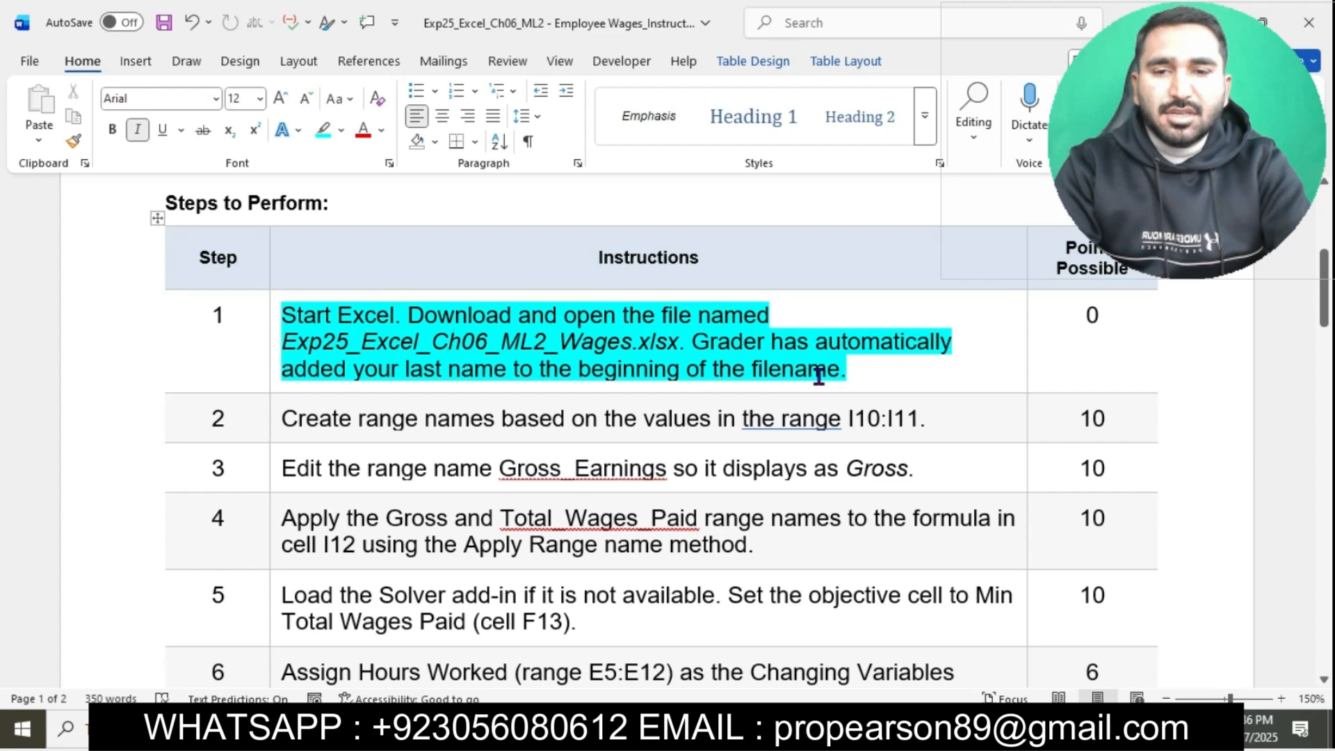
pyautogui.scroll(-3, 819, 372)
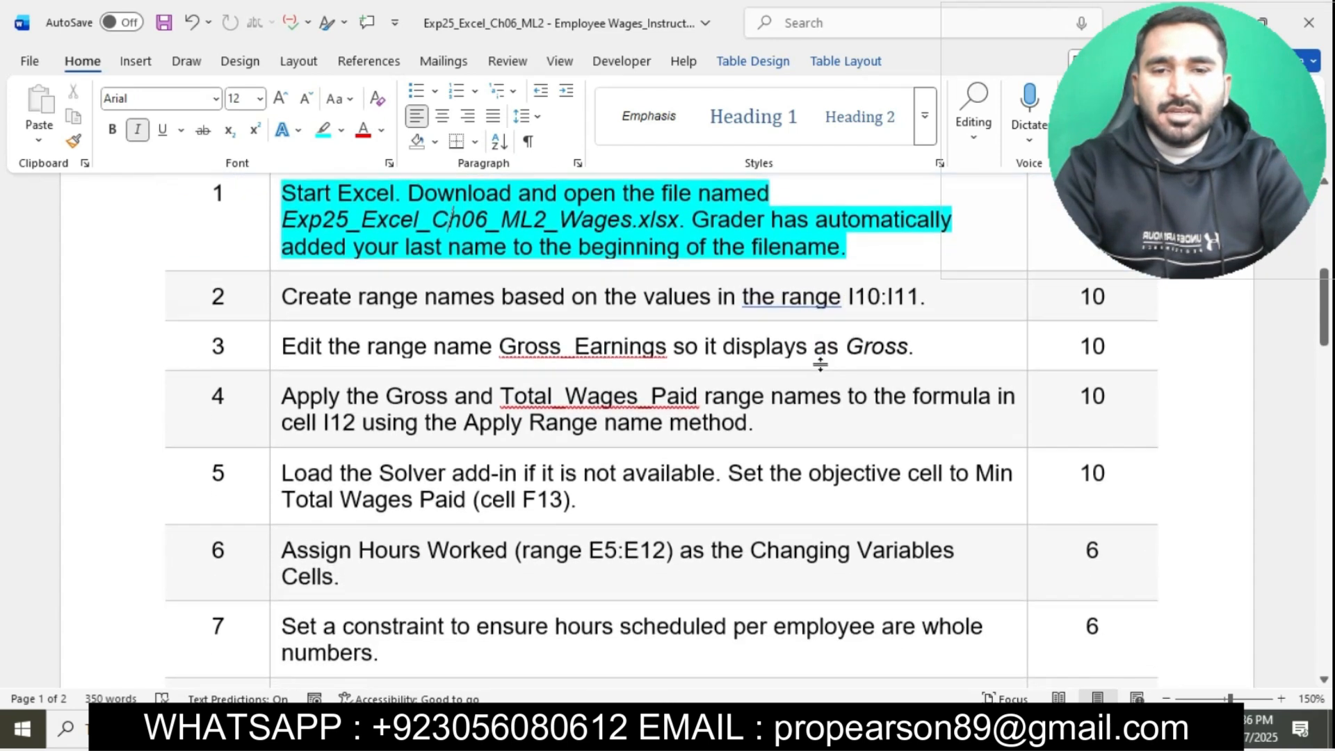
pyautogui.click(275, 269)
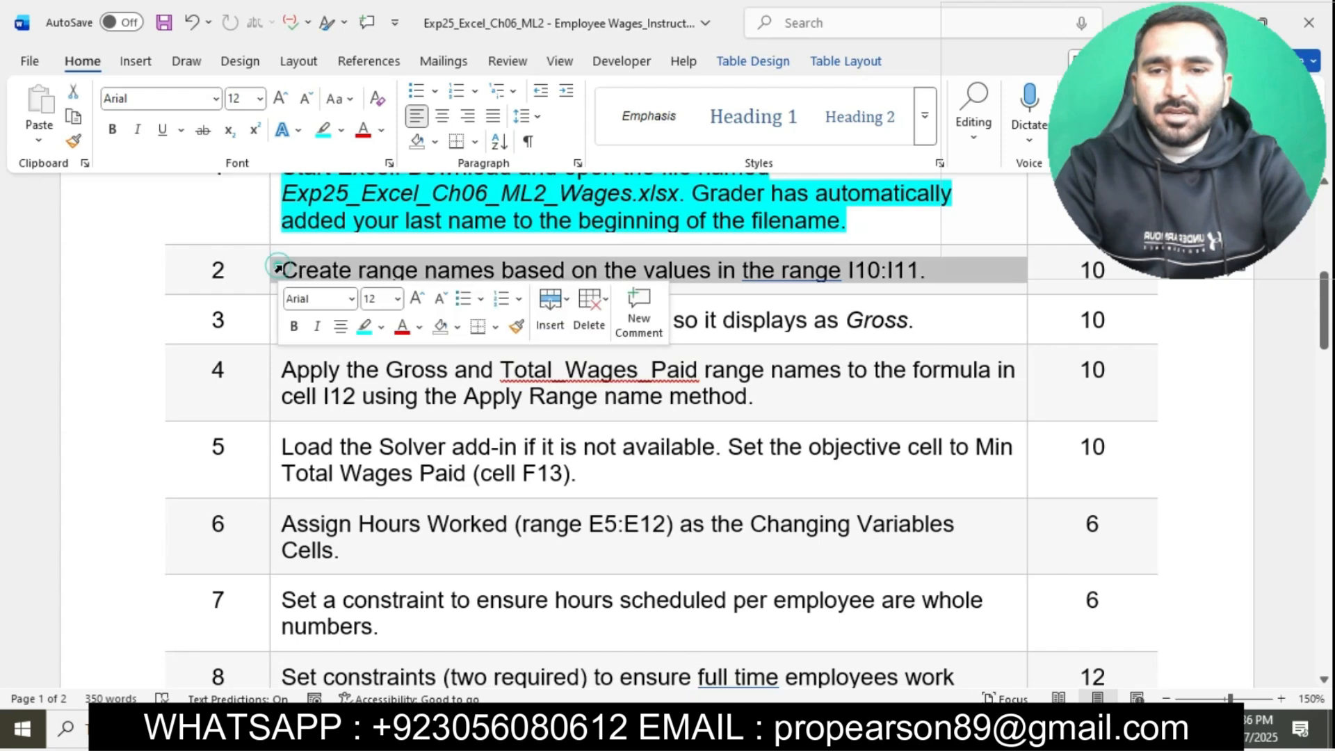
pyautogui.click(365, 328)
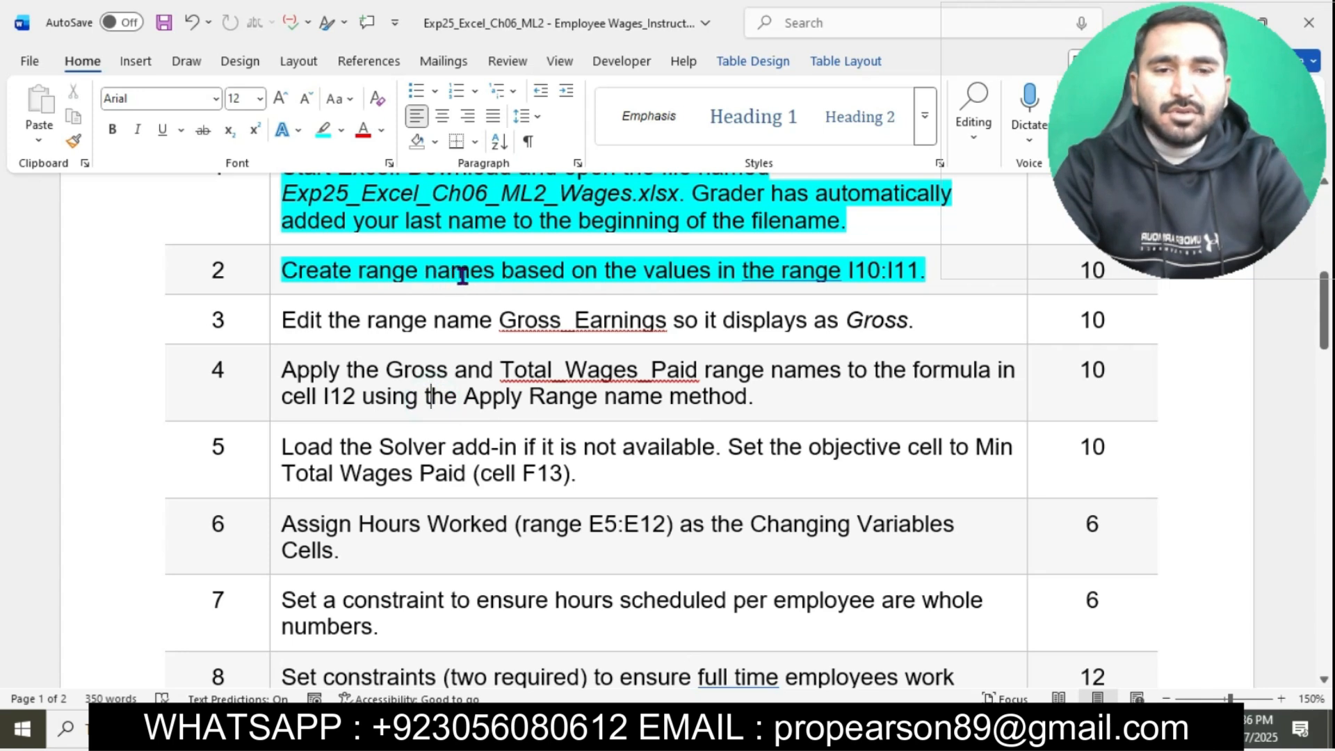
# Copy the reference I10:I11 from the step 2 instruction and go to that range in the Excel wages workbook.
pyautogui.moveTo(738, 271); pyautogui.dragTo(757, 271)
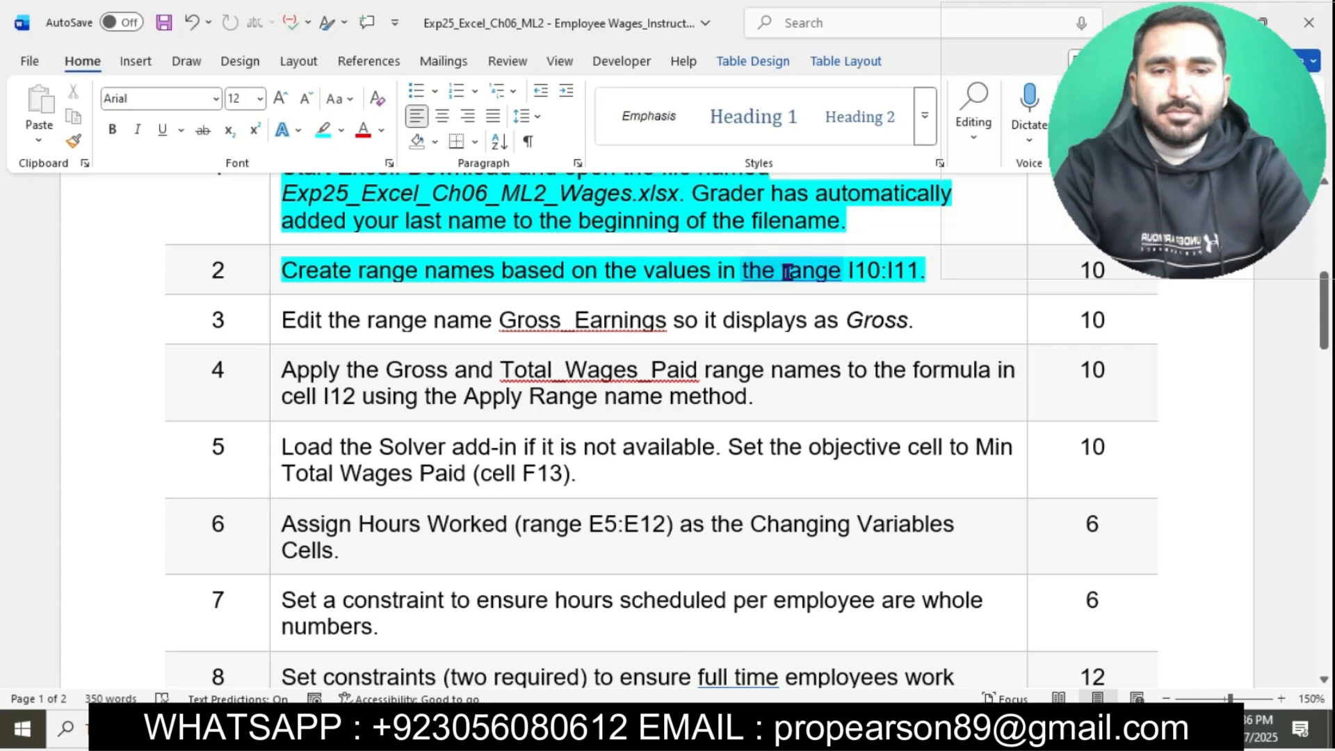
pyautogui.click(855, 271)
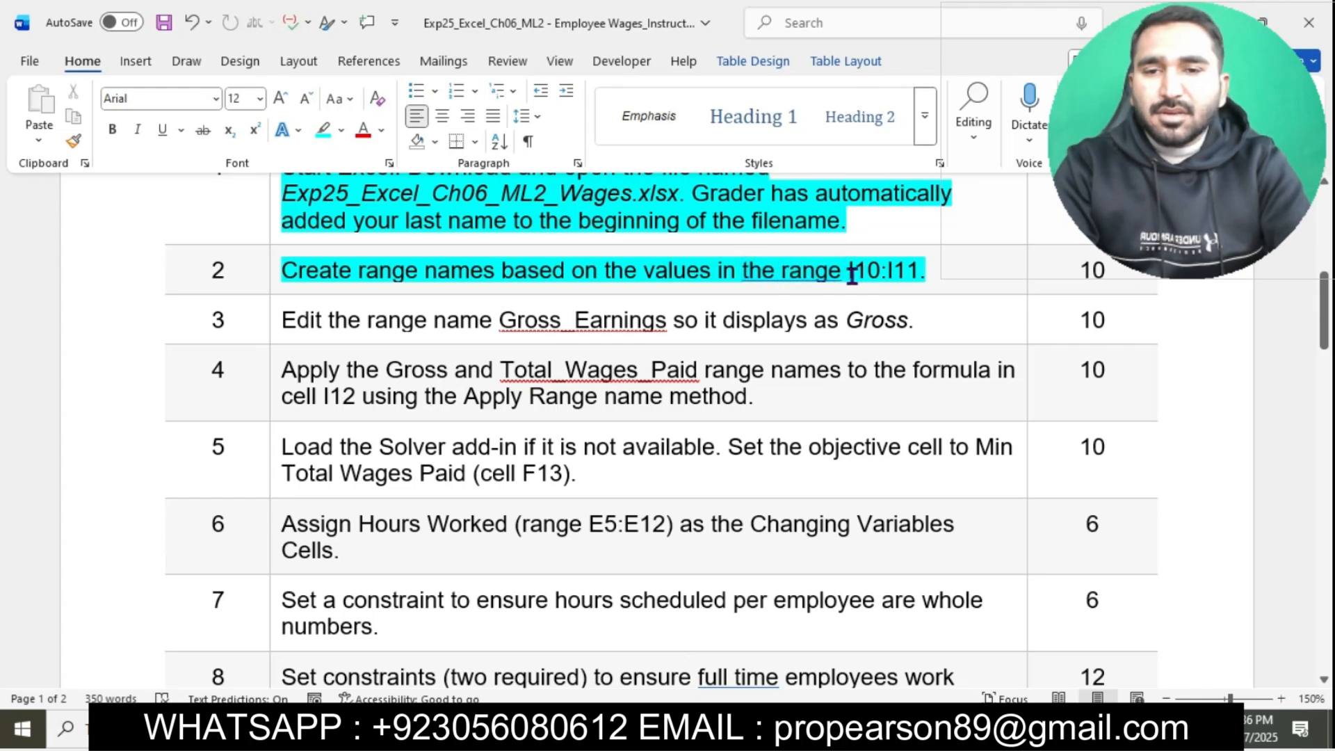
pyautogui.moveTo(849, 271); pyautogui.dragTo(904, 275)
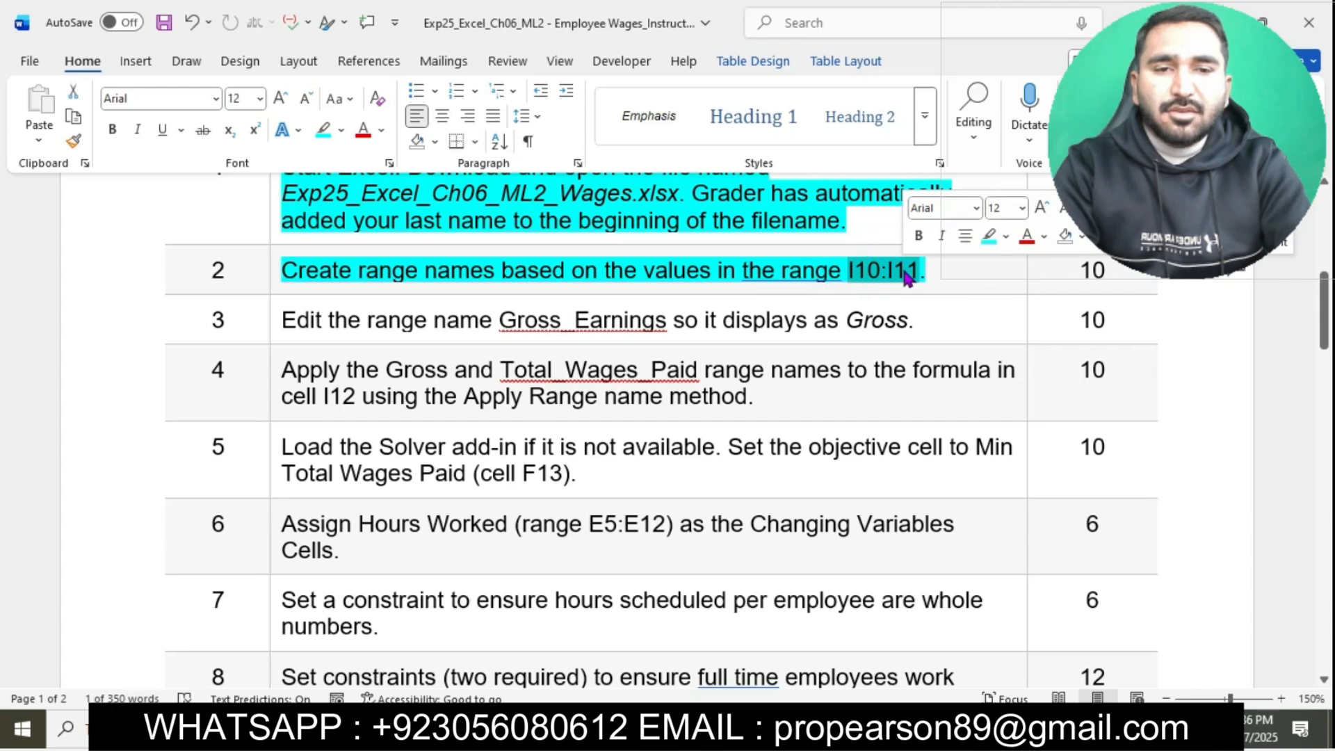
pyautogui.hotkey('ctrl', 'c')
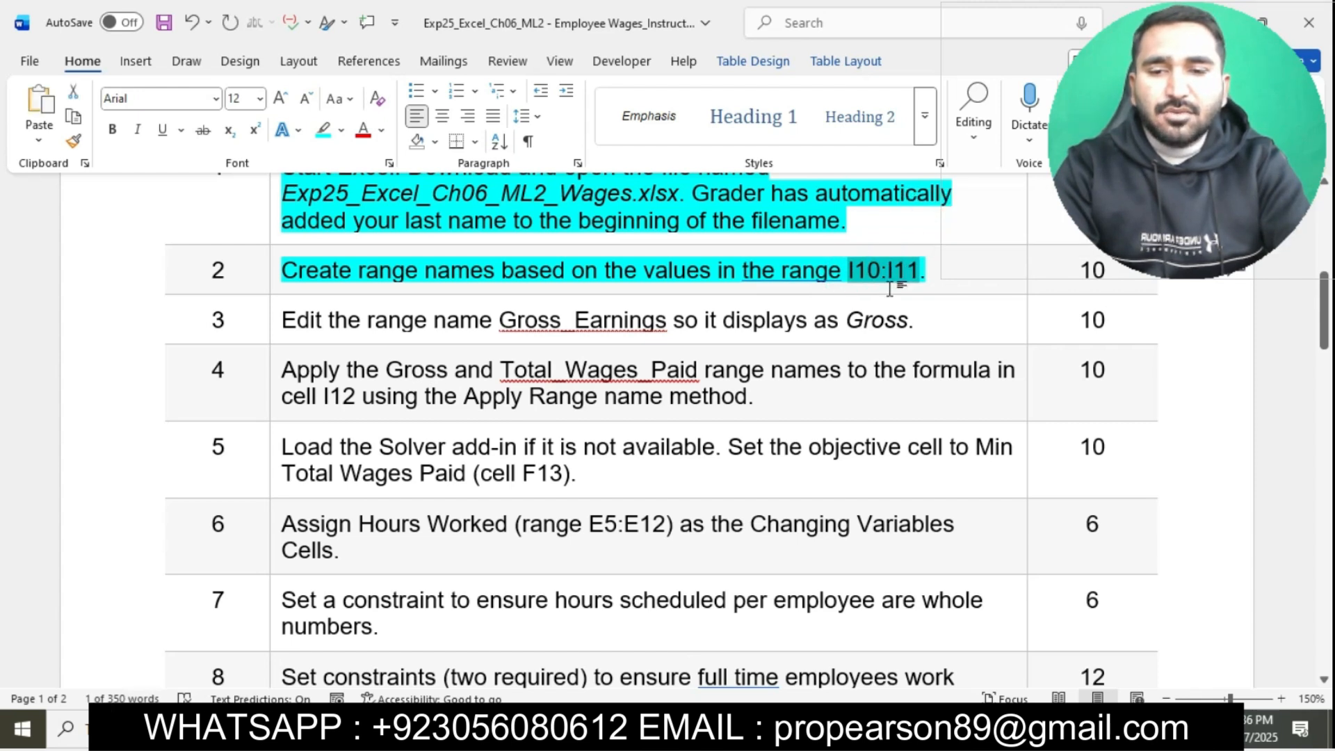
pyautogui.hotkey('alt', 'Tab')
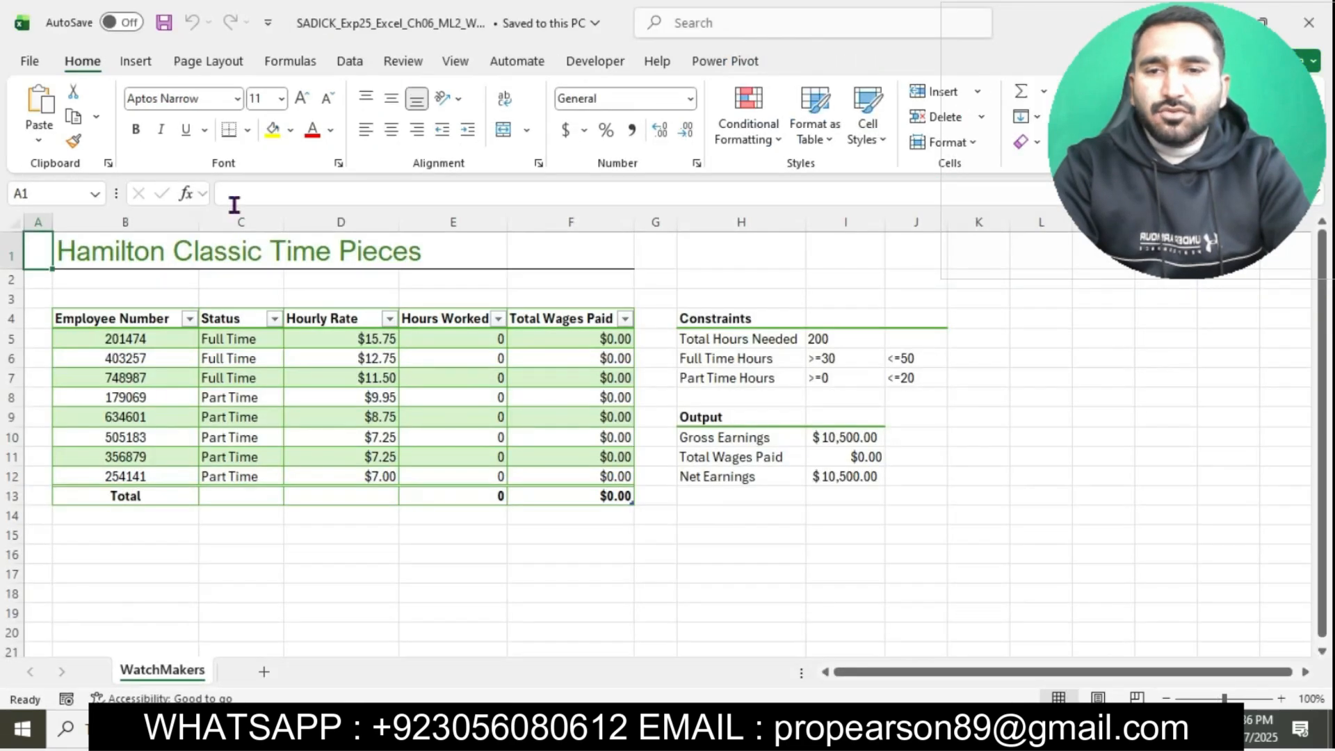
pyautogui.click(73, 194)
pyautogui.write('I10:I11')
pyautogui.press('Return')
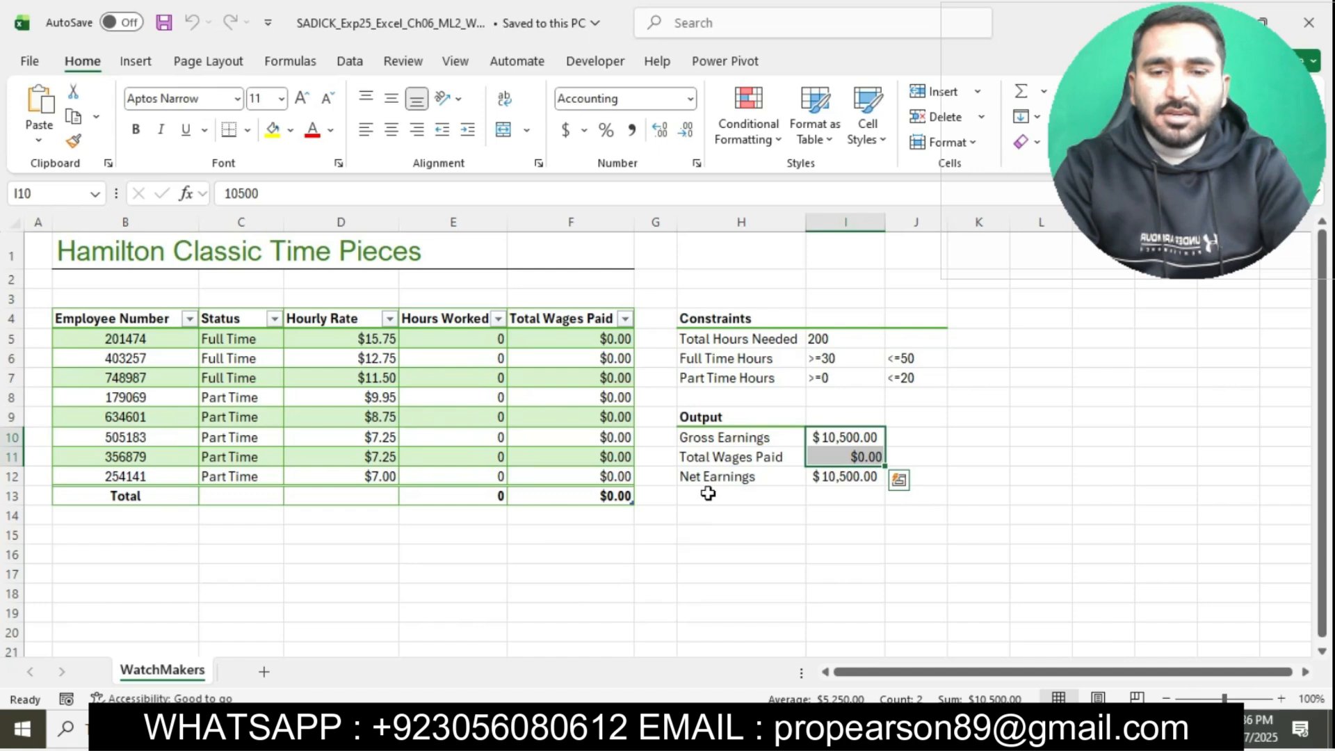
# Create range names for the Gross Earnings and Total Wages Paid values from the left column of H10:I11.
pyautogui.click(709, 437)
pyautogui.moveTo(806, 453); pyautogui.dragTo(839, 456)
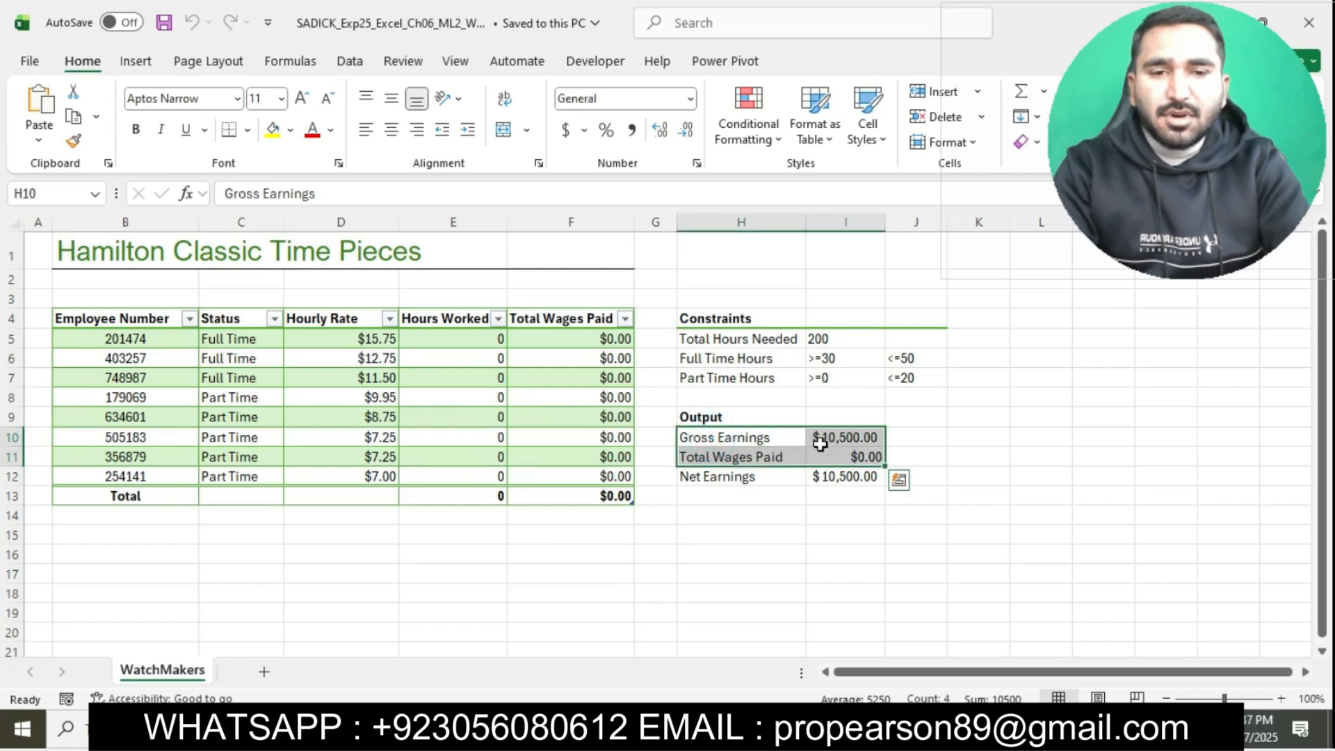
pyautogui.click(292, 60)
pyautogui.click(712, 142)
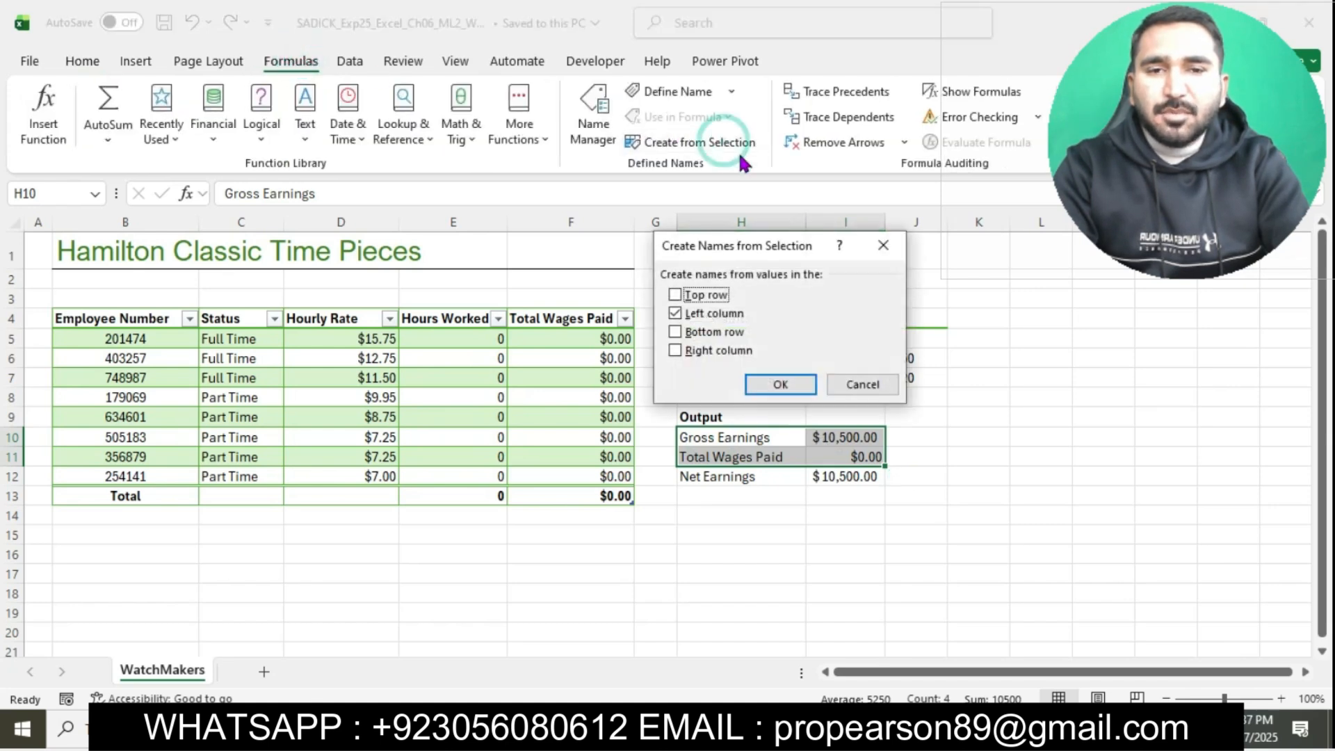
pyautogui.click(798, 386)
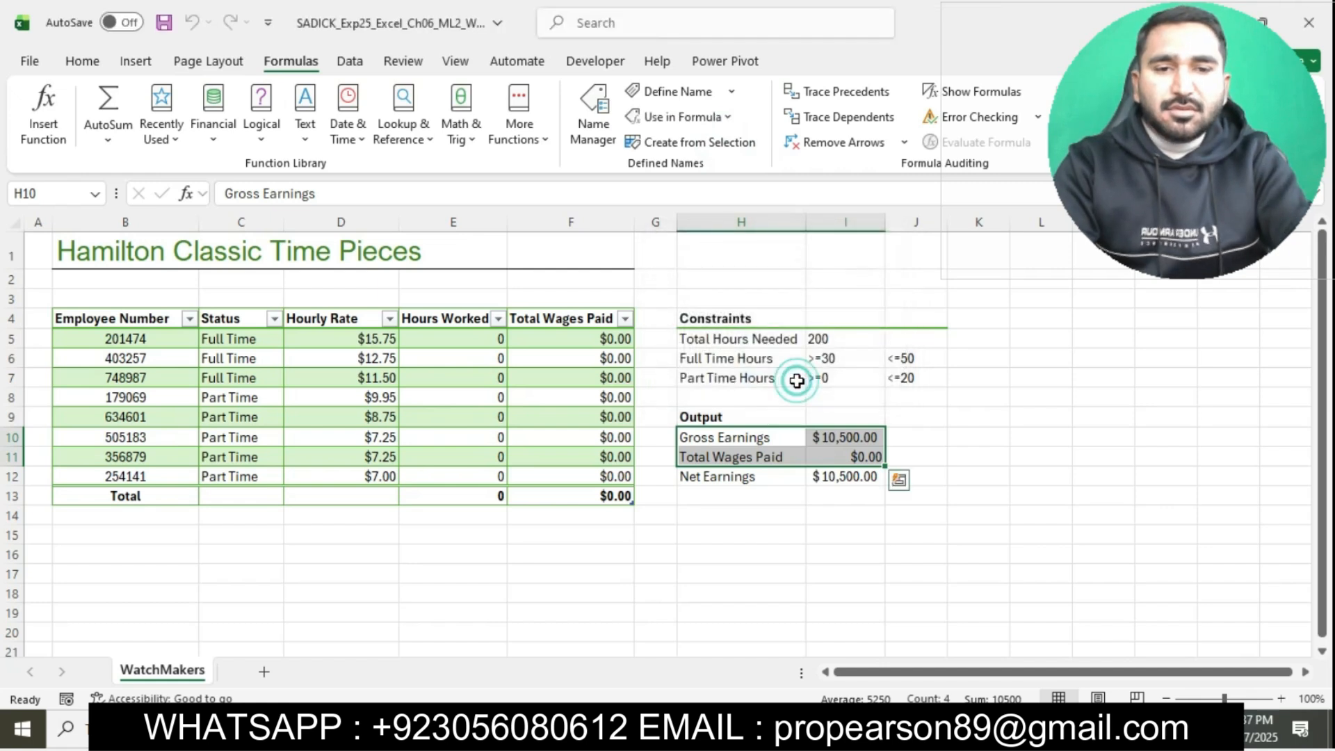
pyautogui.click(1016, 556)
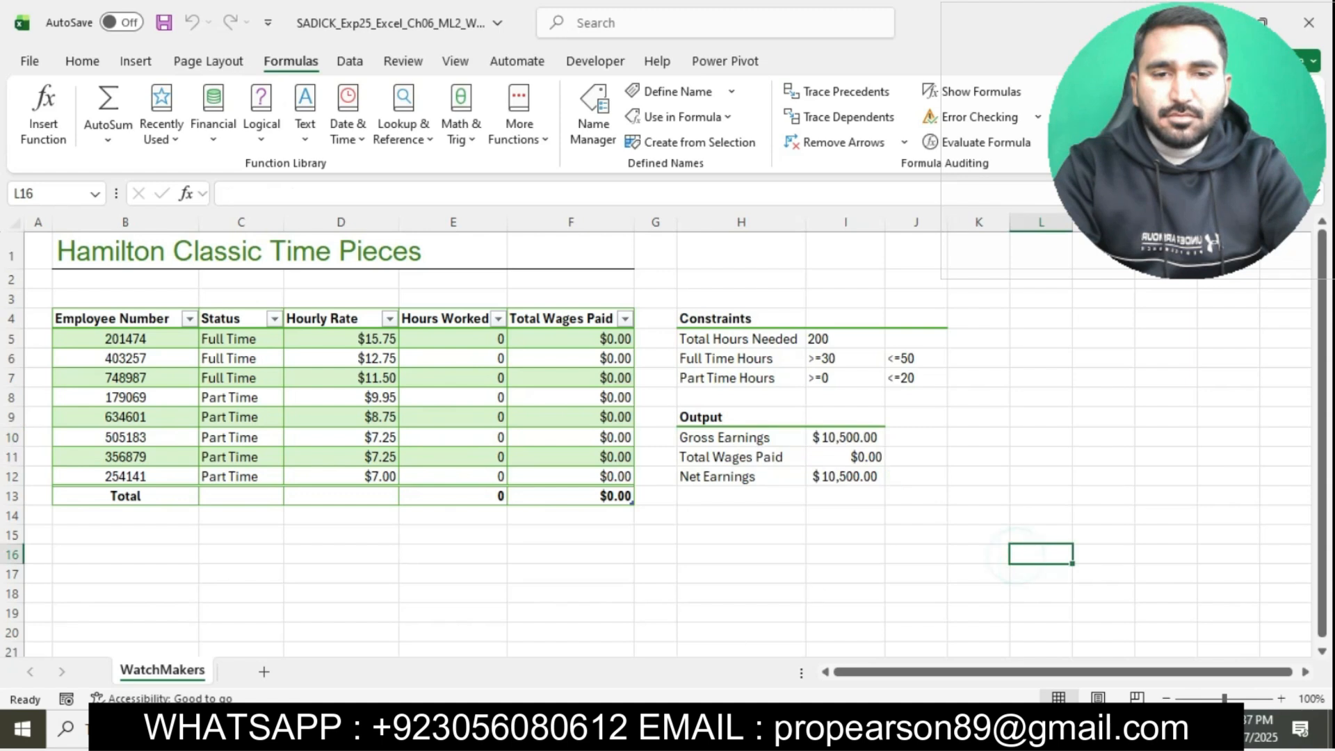
# Switch back to the Word instructions and highlight the step 3 instruction text in turquoise.
pyautogui.hotkey('alt', 'Tab')
pyautogui.click(796, 322)
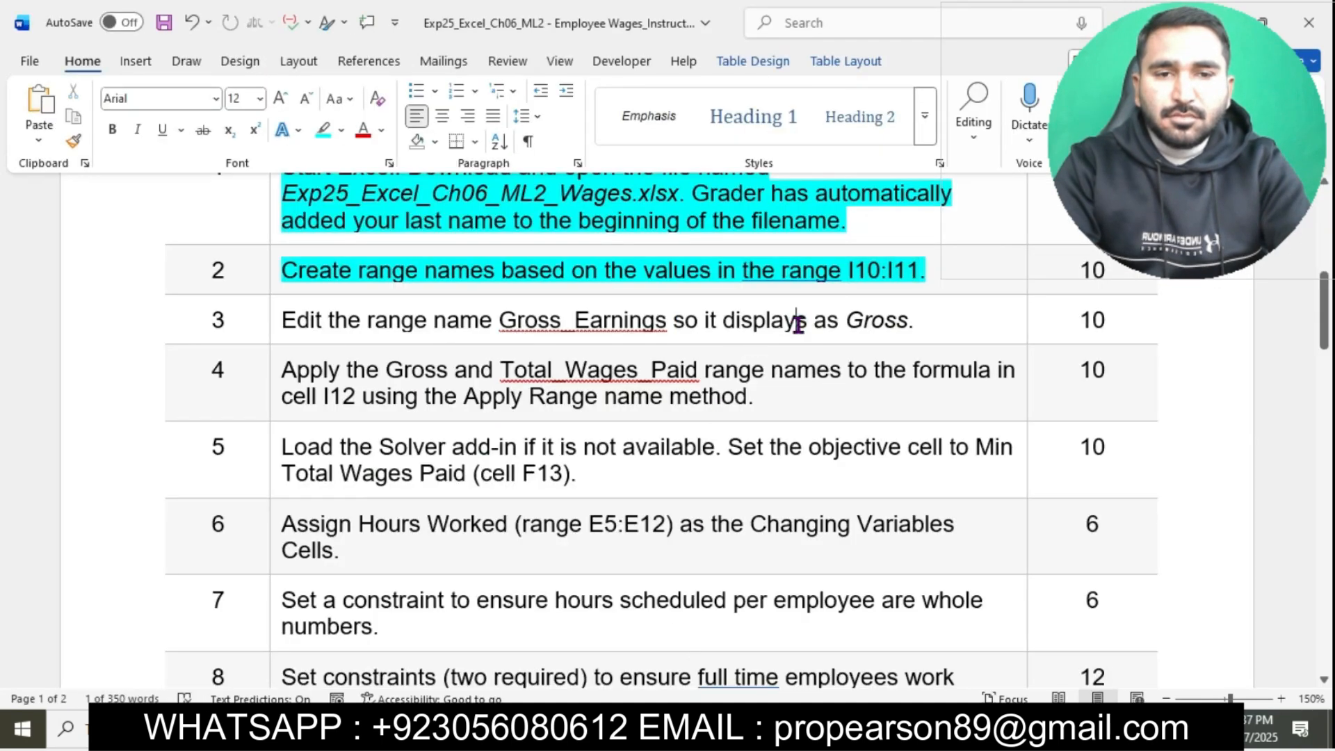
pyautogui.scroll(-1, 798, 319)
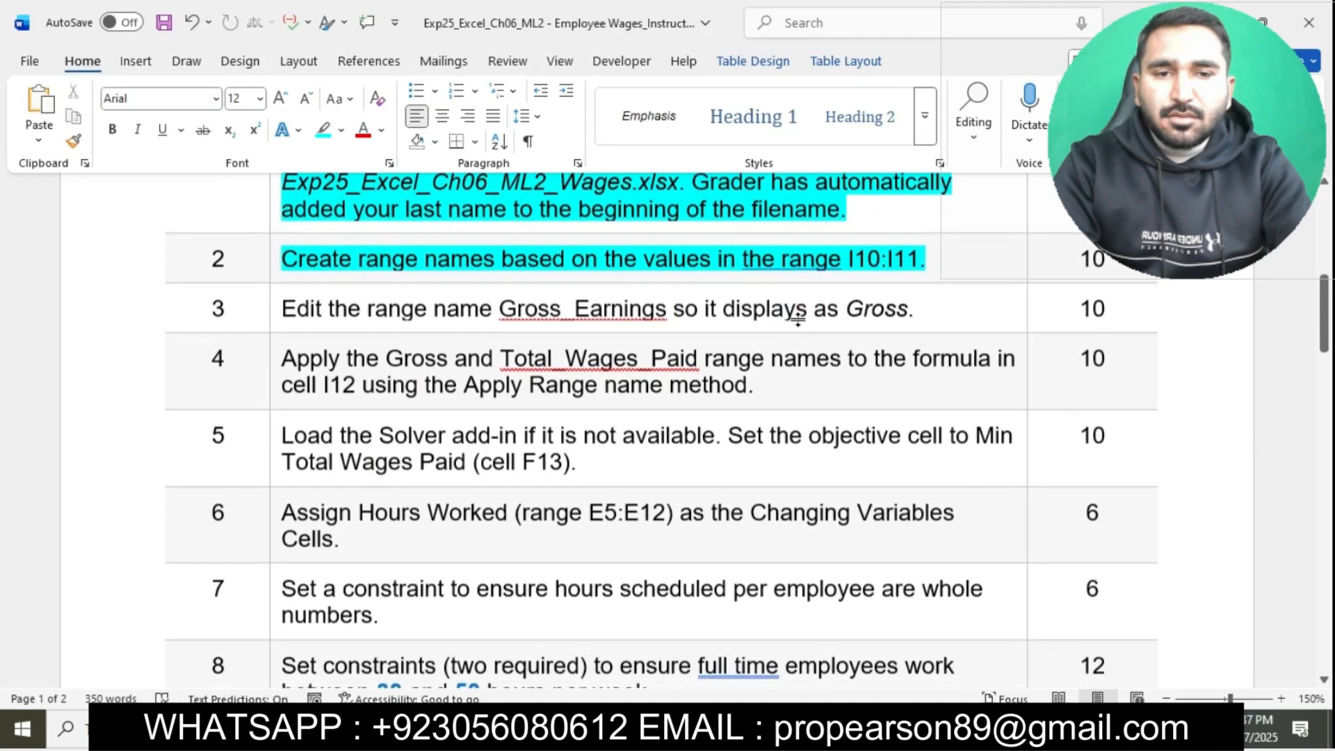
pyautogui.click(270, 266)
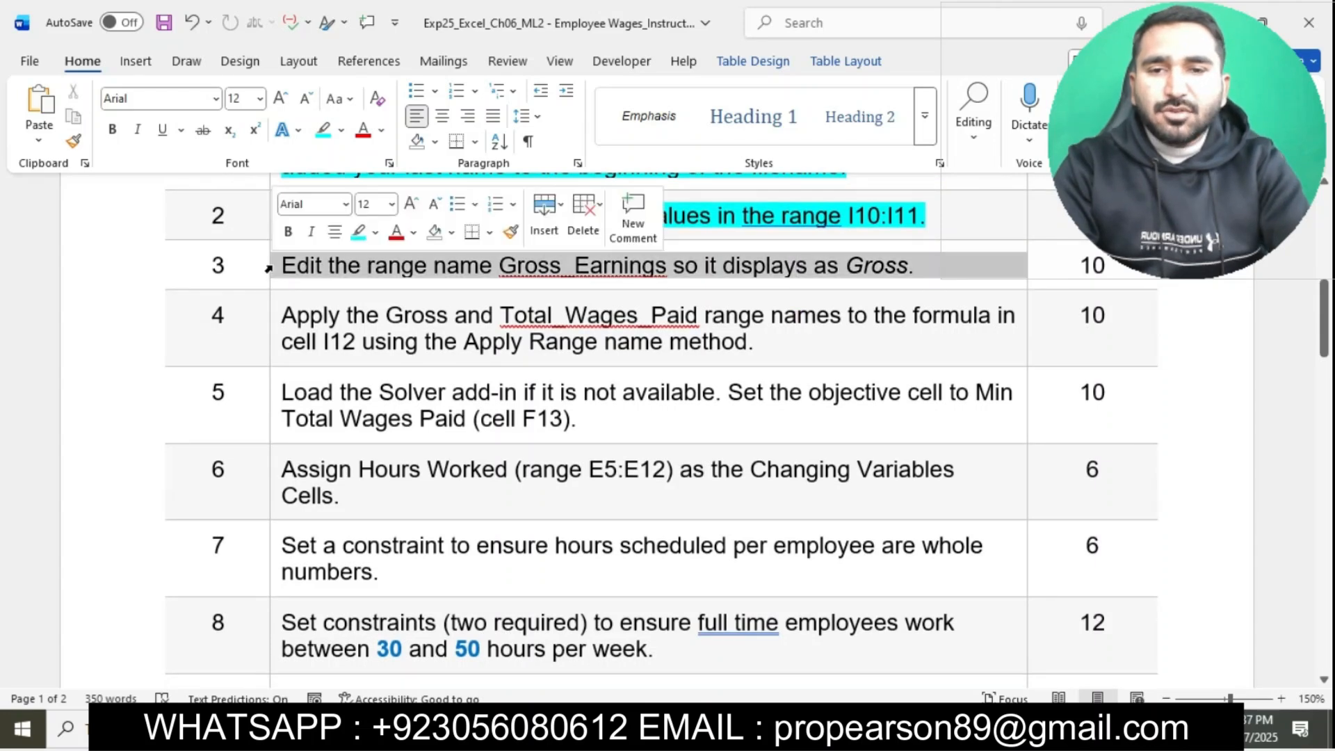
pyautogui.click(358, 232)
pyautogui.click(373, 267)
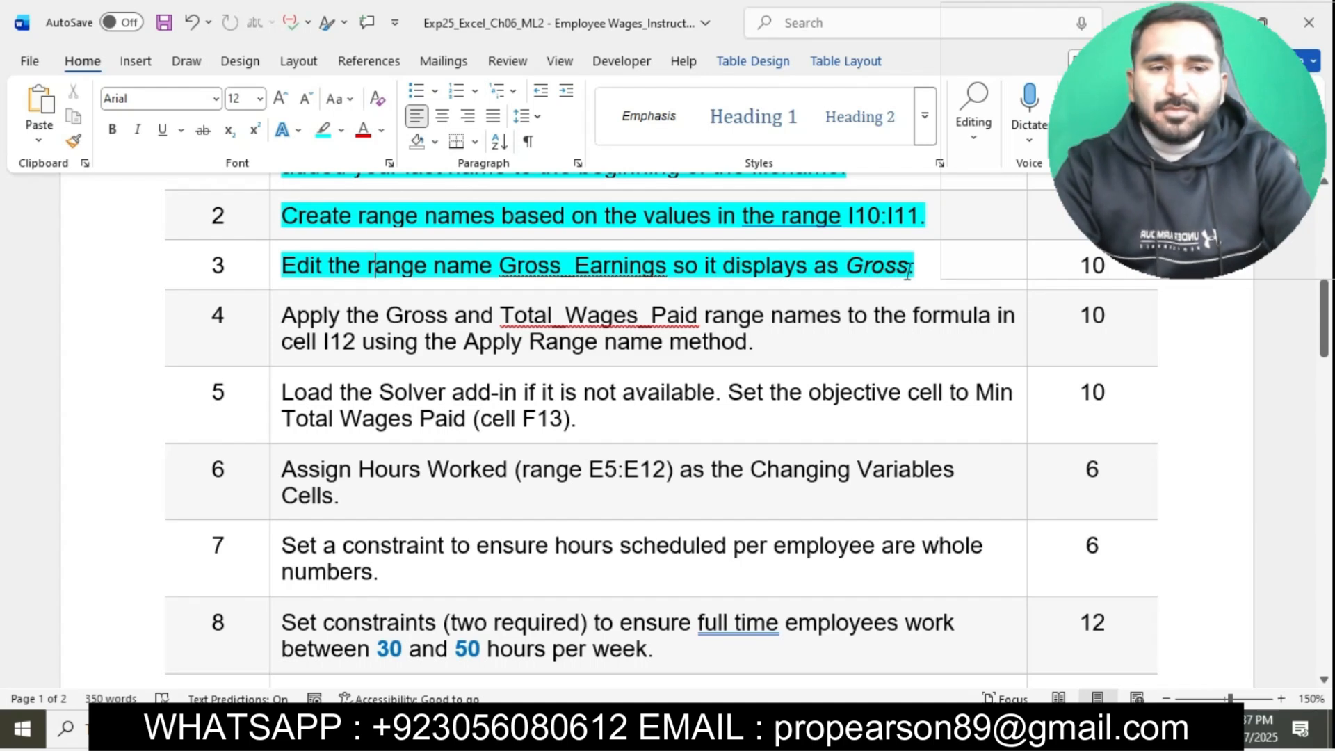
# Switch to the Excel wages workbook and rename the range name Gross_Earnings as Gross.
pyautogui.moveTo(281, 264); pyautogui.dragTo(880, 278)
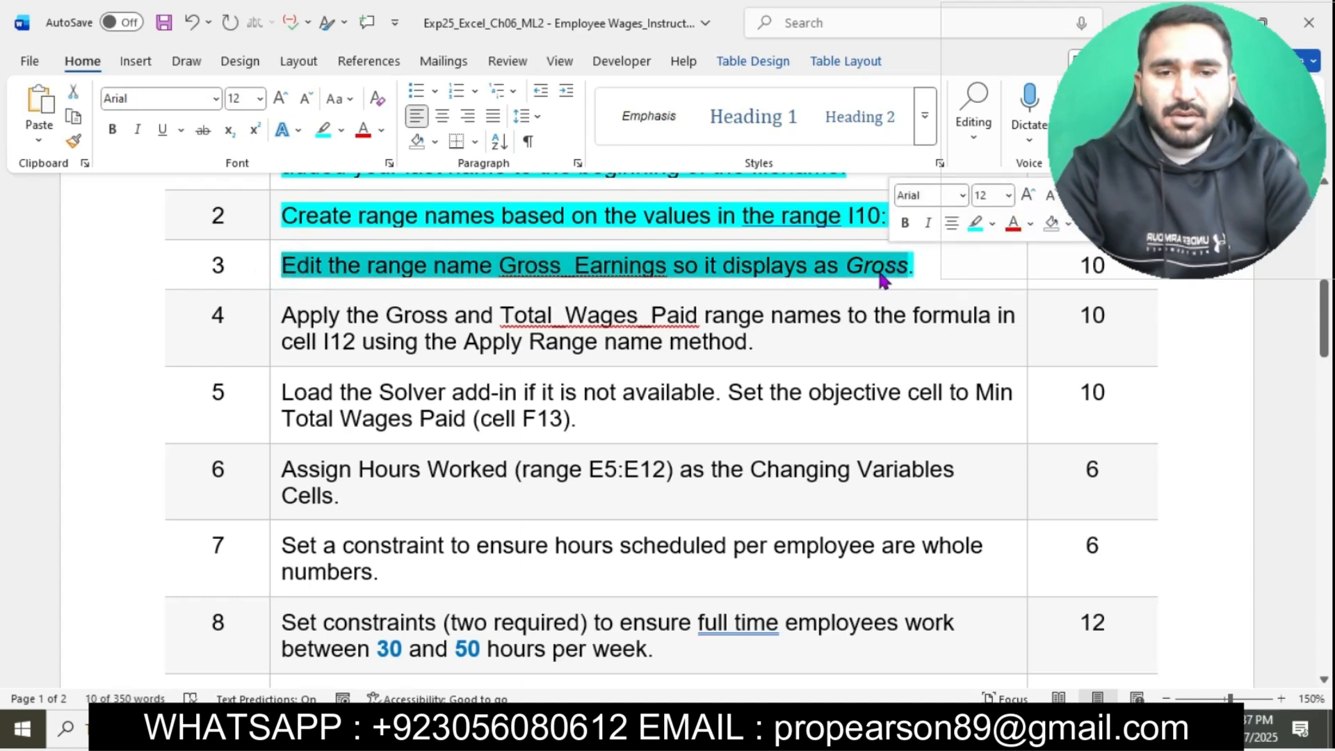
pyautogui.hotkey('alt', 'Tab')
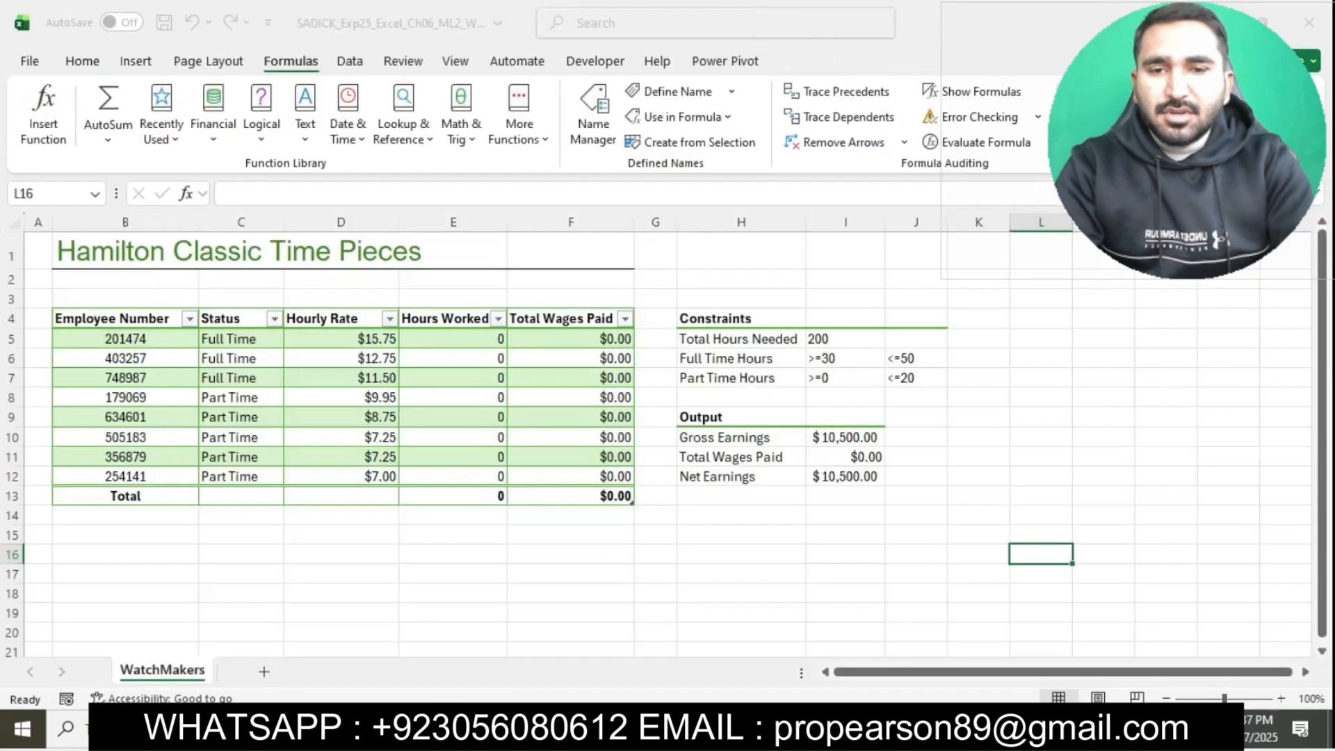
pyautogui.click(589, 130)
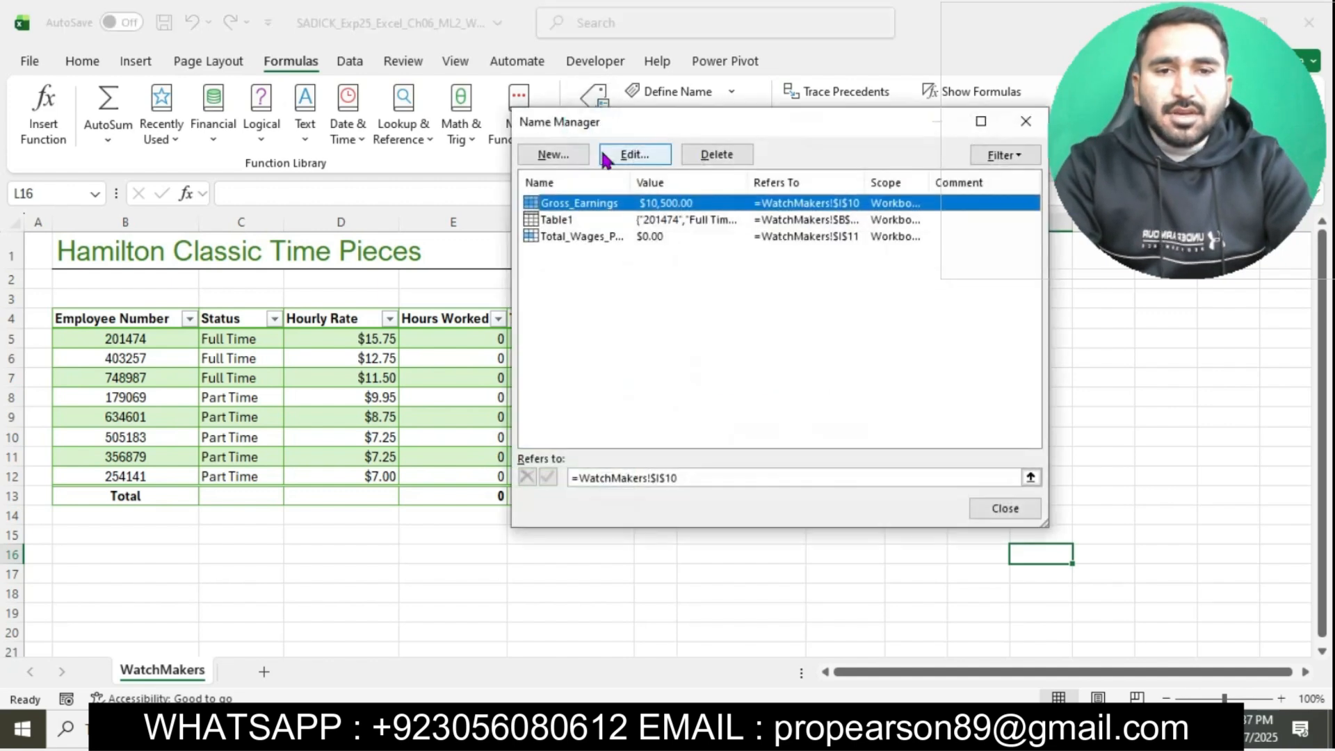
pyautogui.click(651, 159)
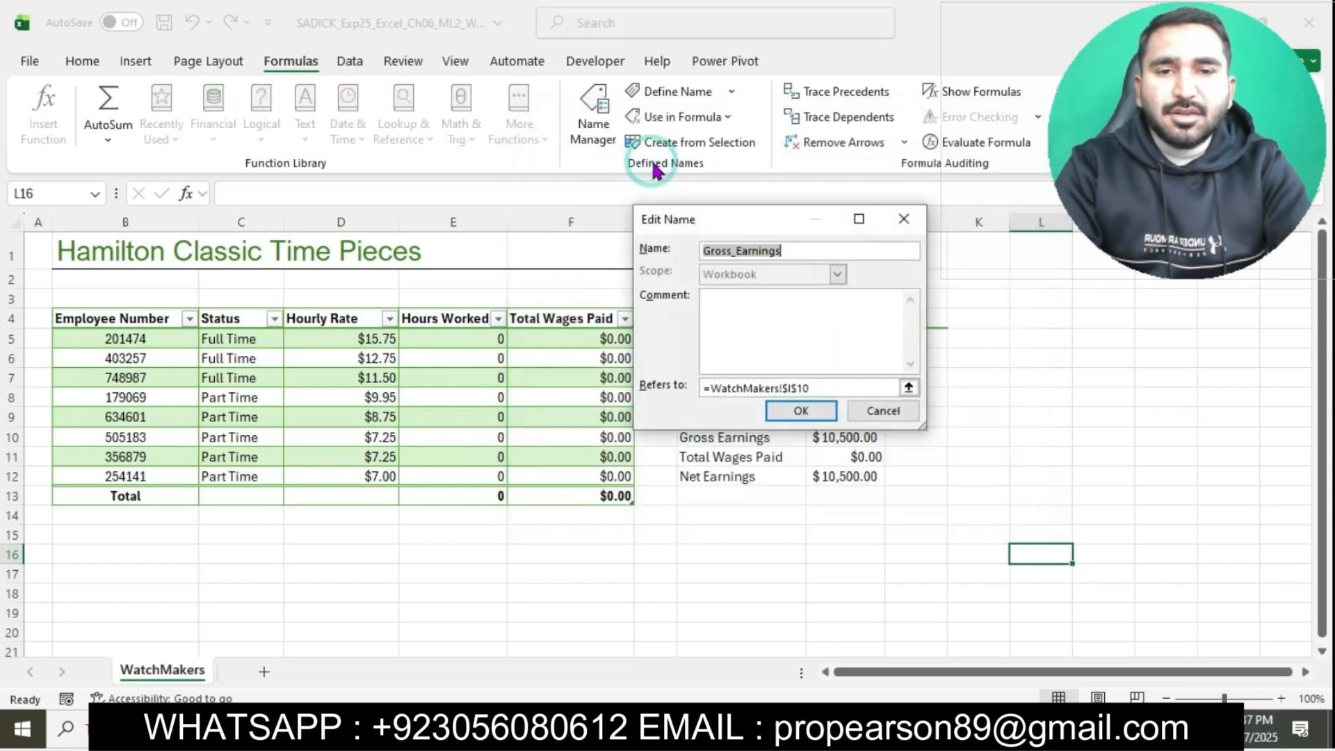
pyautogui.click(793, 248)
pyautogui.press('BackSpace')
pyautogui.press('BackSpace')
pyautogui.press('BackSpace')
pyautogui.press('BackSpace')
pyautogui.press('BackSpace')
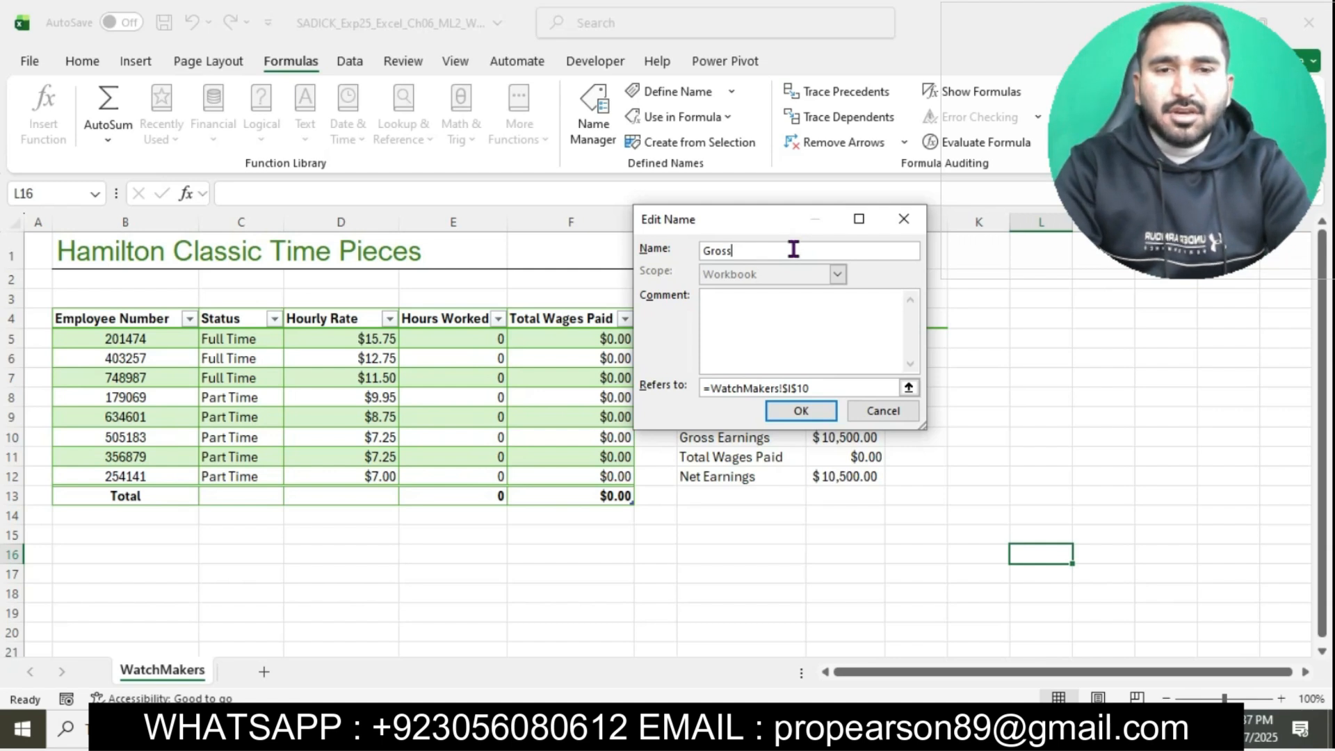
pyautogui.click(796, 406)
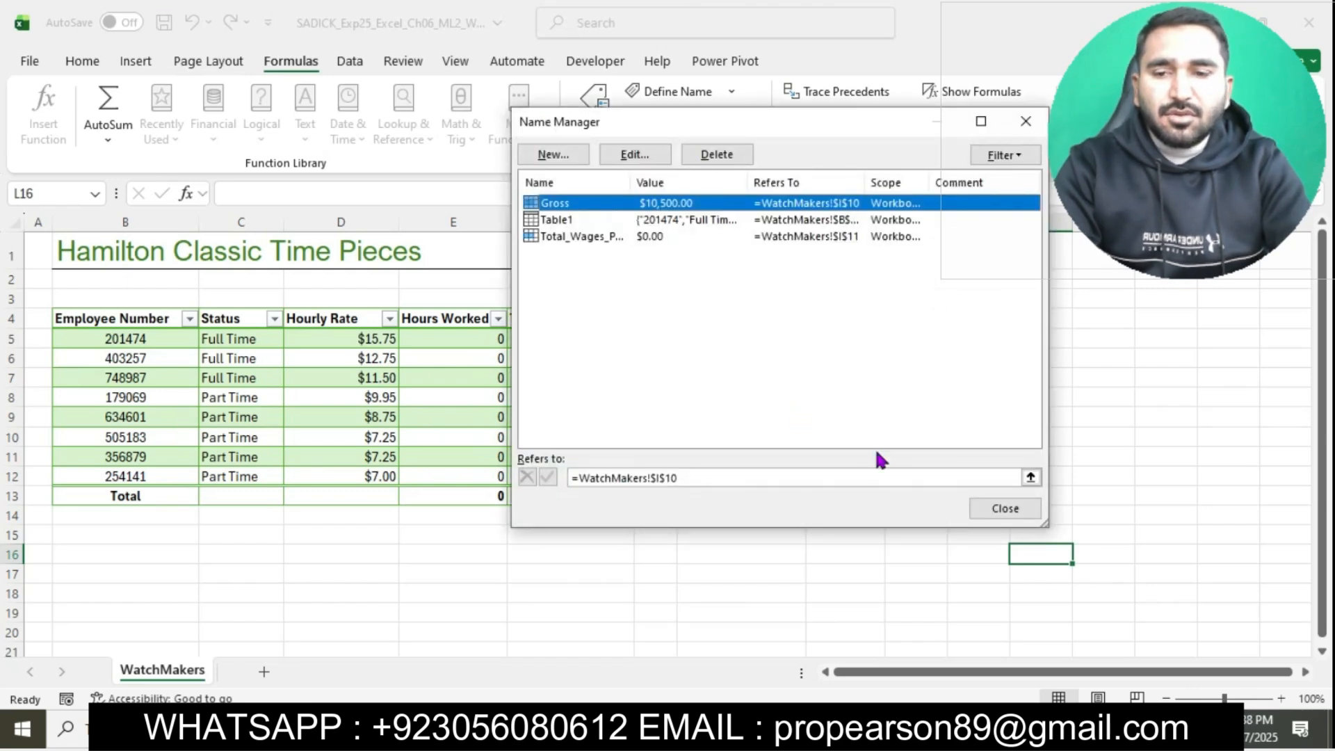
pyautogui.click(994, 510)
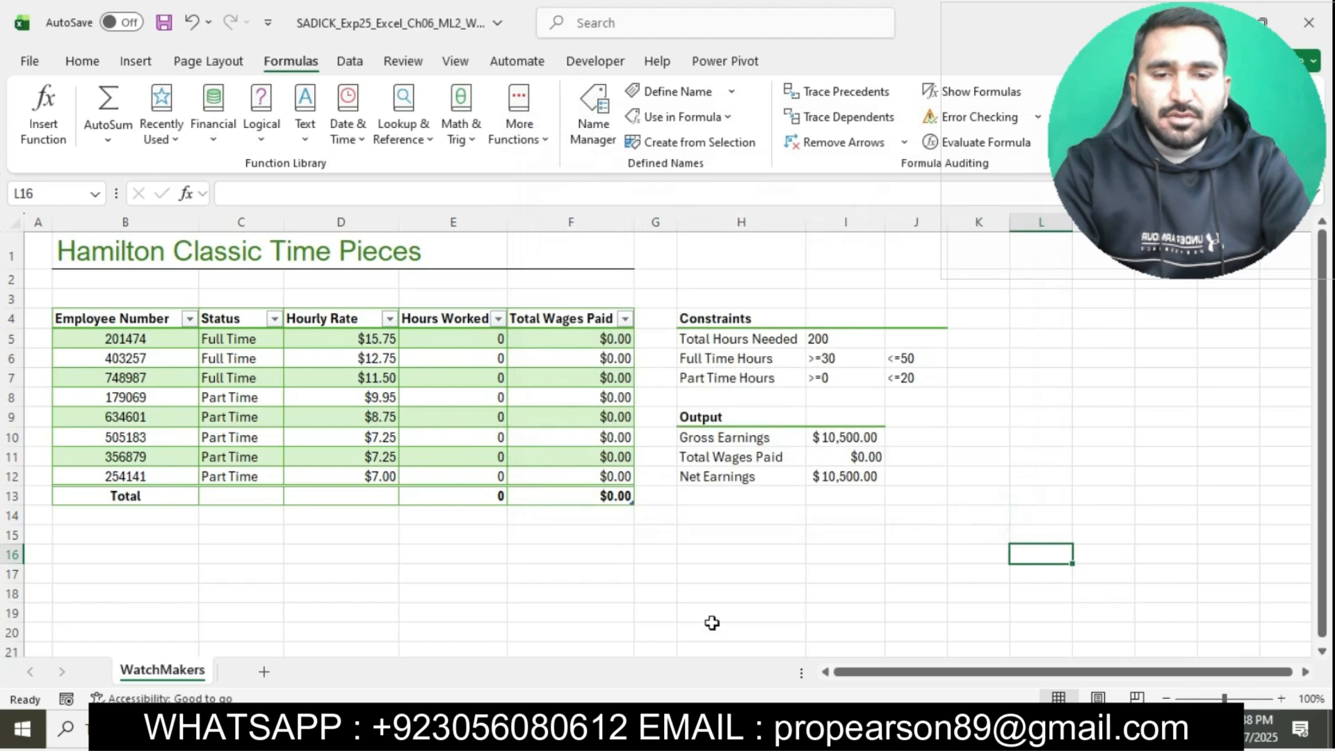
# Return to the Word instructions and highlight the step 4 instruction text in turquoise.
pyautogui.click(676, 728)
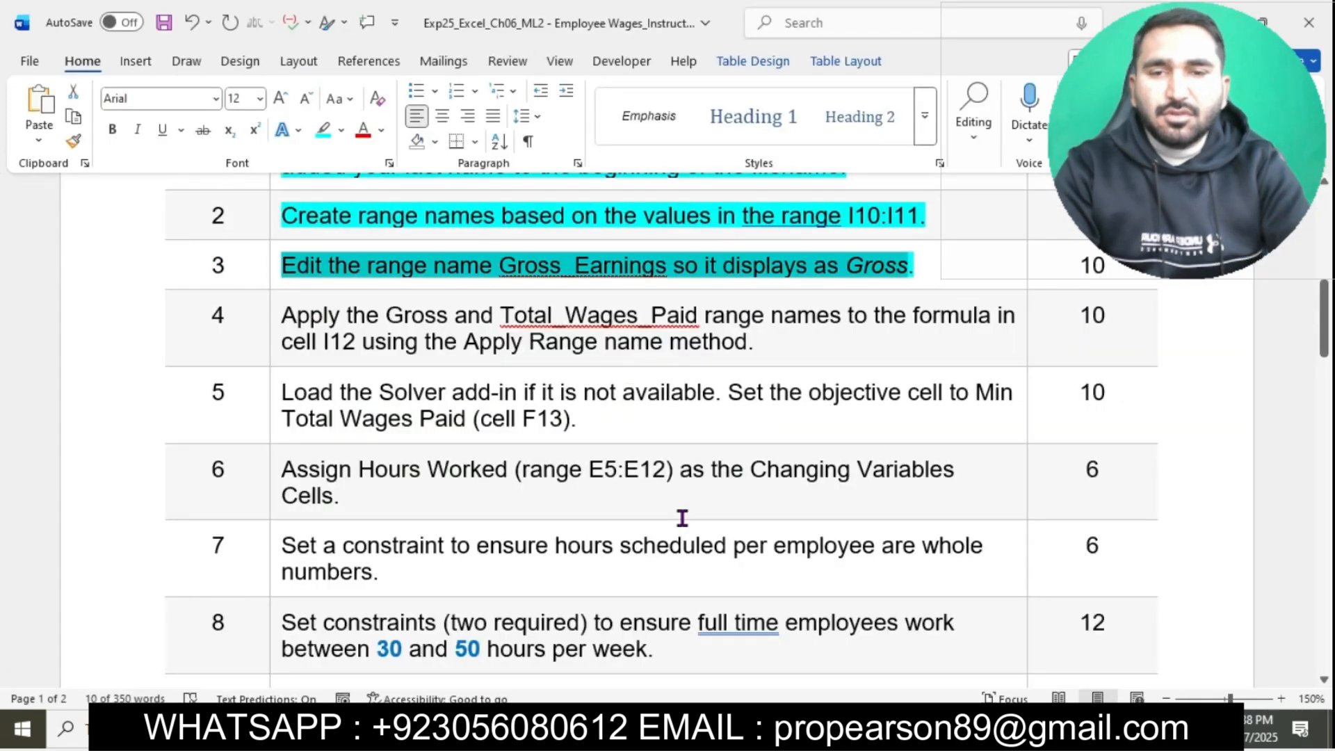
pyautogui.click(867, 266)
pyautogui.scroll(-3, 820, 263)
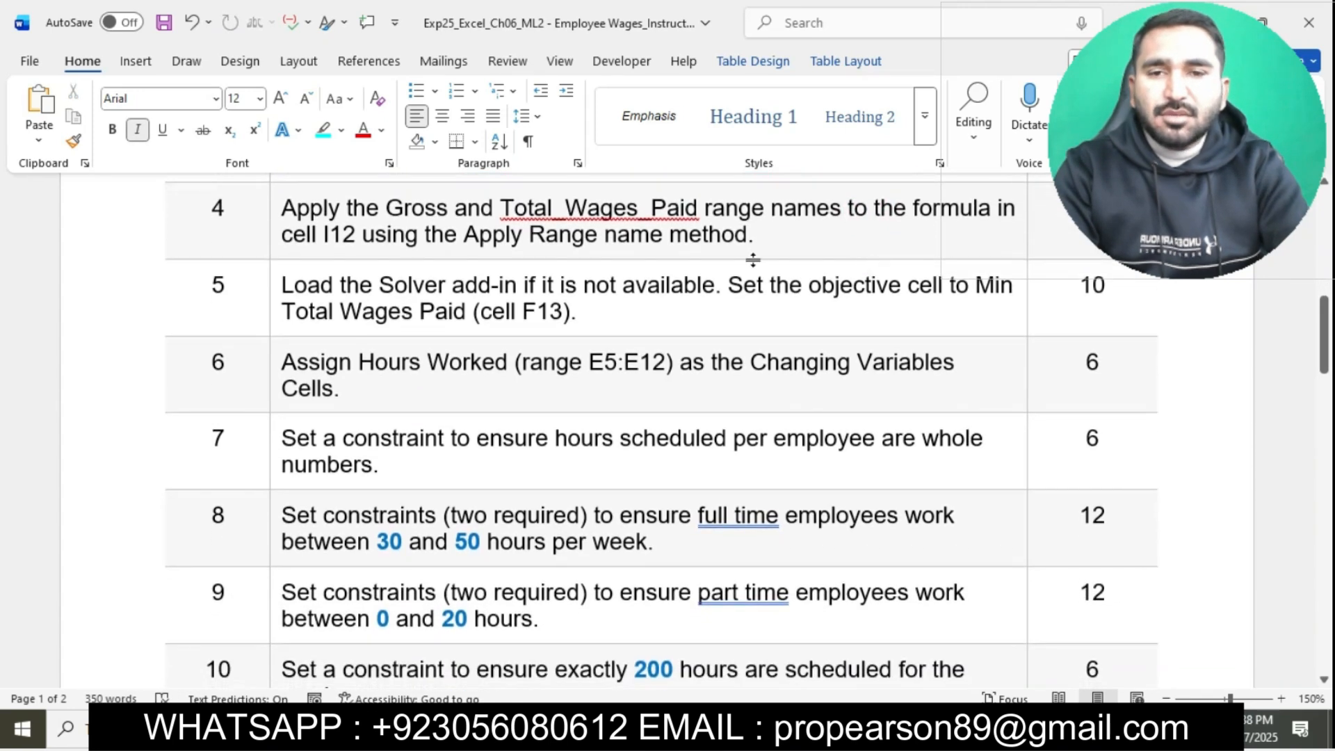
pyautogui.click(278, 212)
pyautogui.click(366, 177)
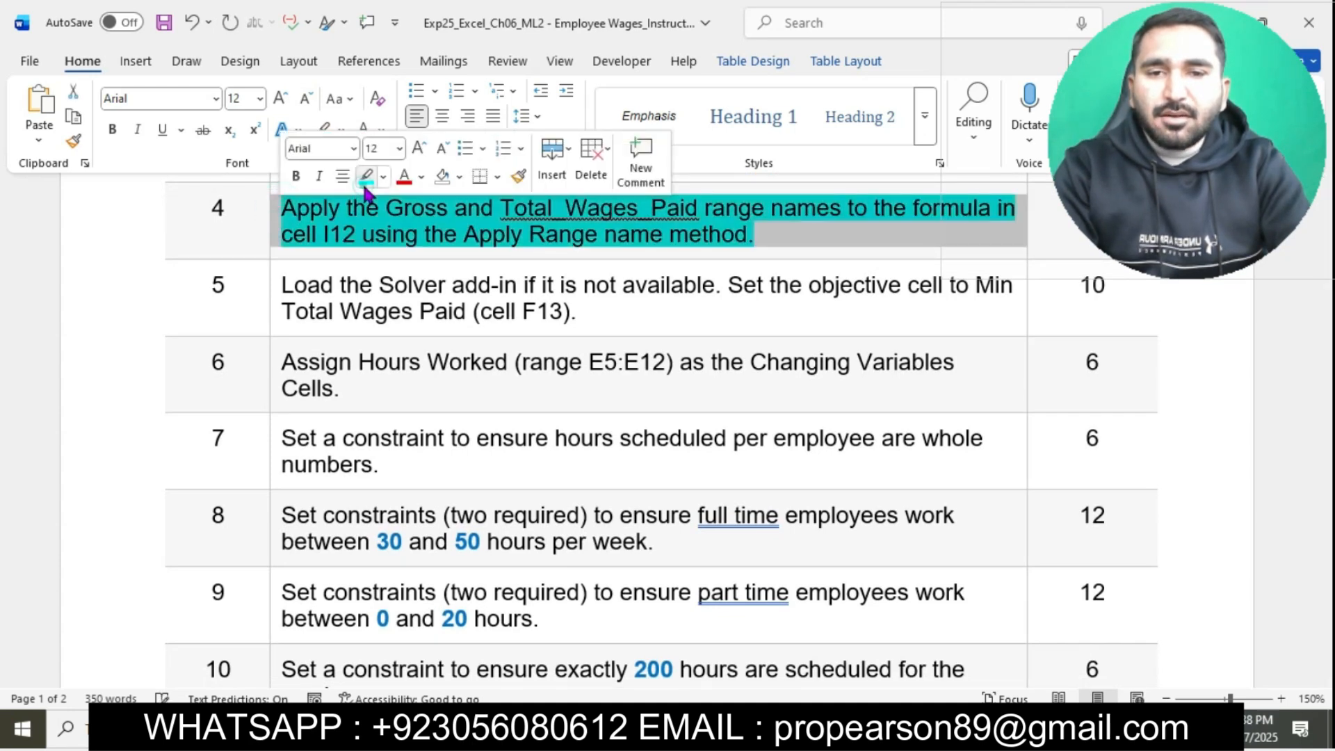
pyautogui.click(445, 238)
pyautogui.scroll(2, 445, 236)
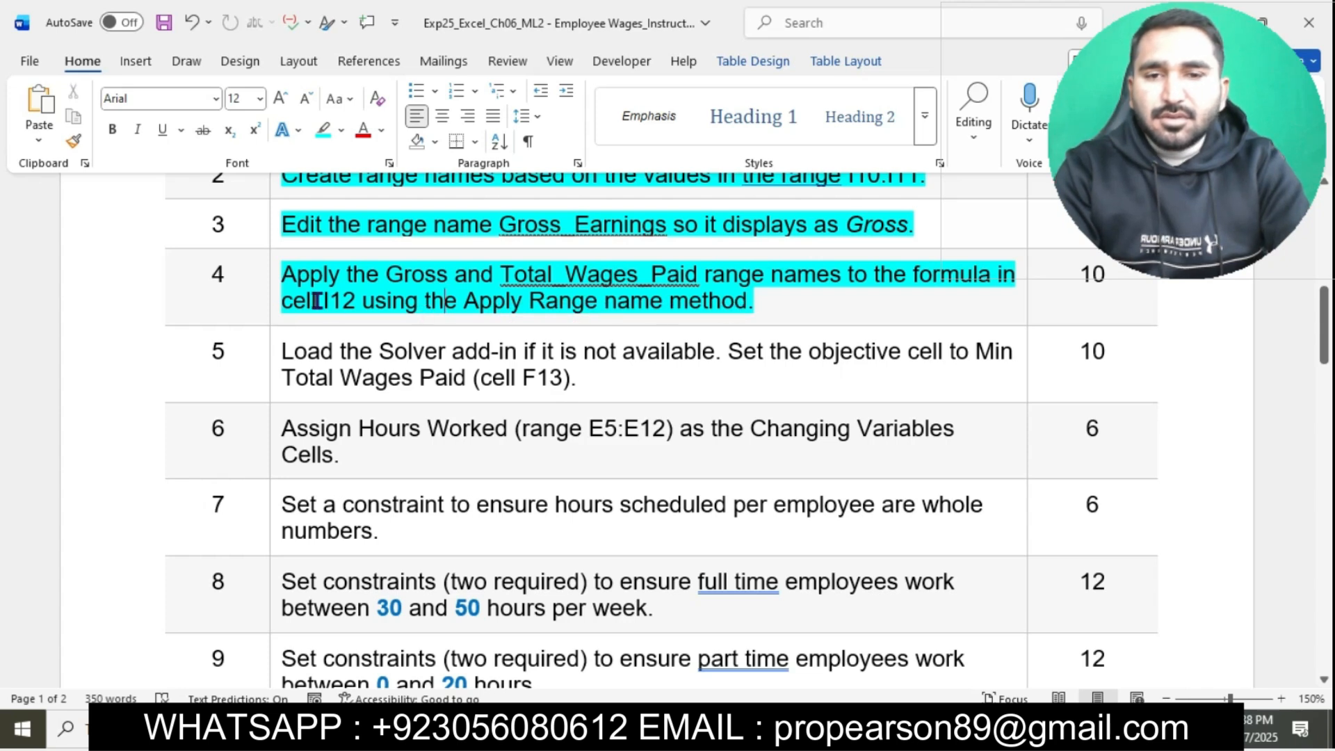
pyautogui.moveTo(285, 278); pyautogui.dragTo(784, 301)
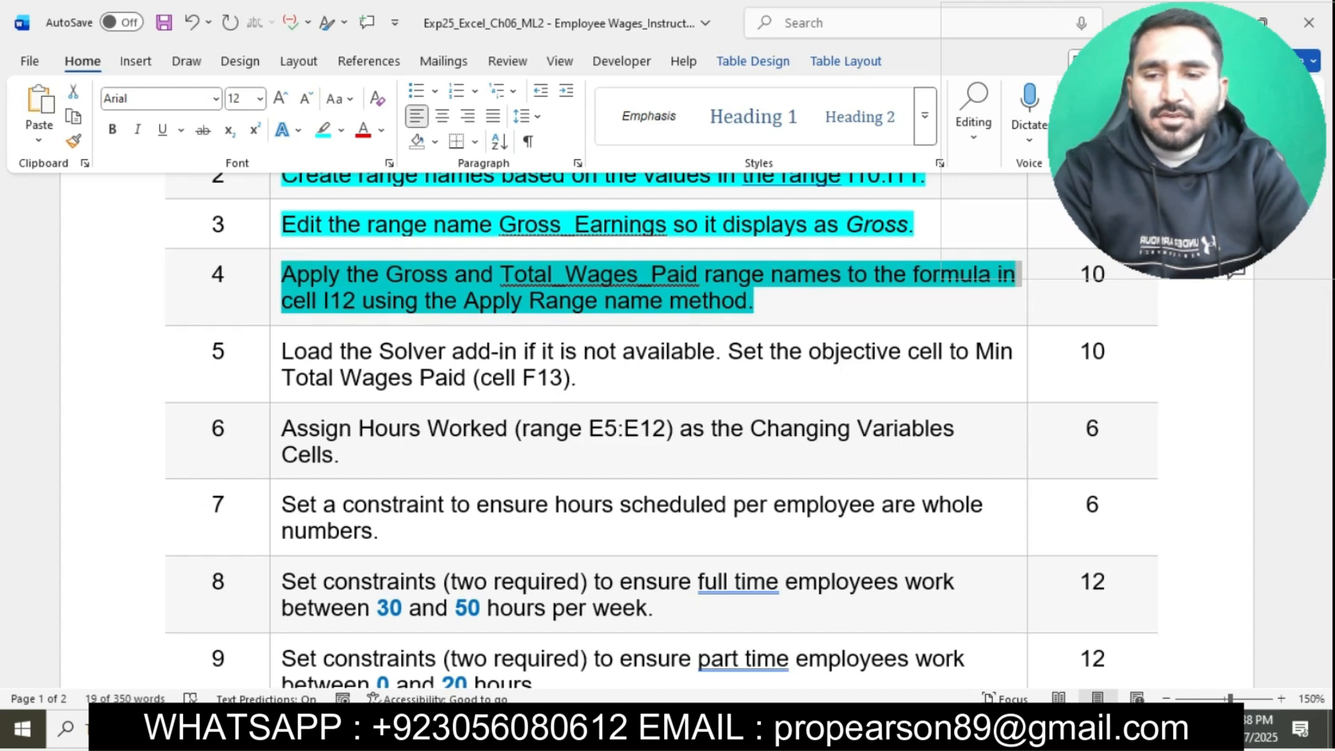
# Switch to Excel and replace the I10 reference in the Net Earnings formula in cell I12 with the range name Gross.
pyautogui.hotkey('alt', 'Tab')
pyautogui.click(856, 471)
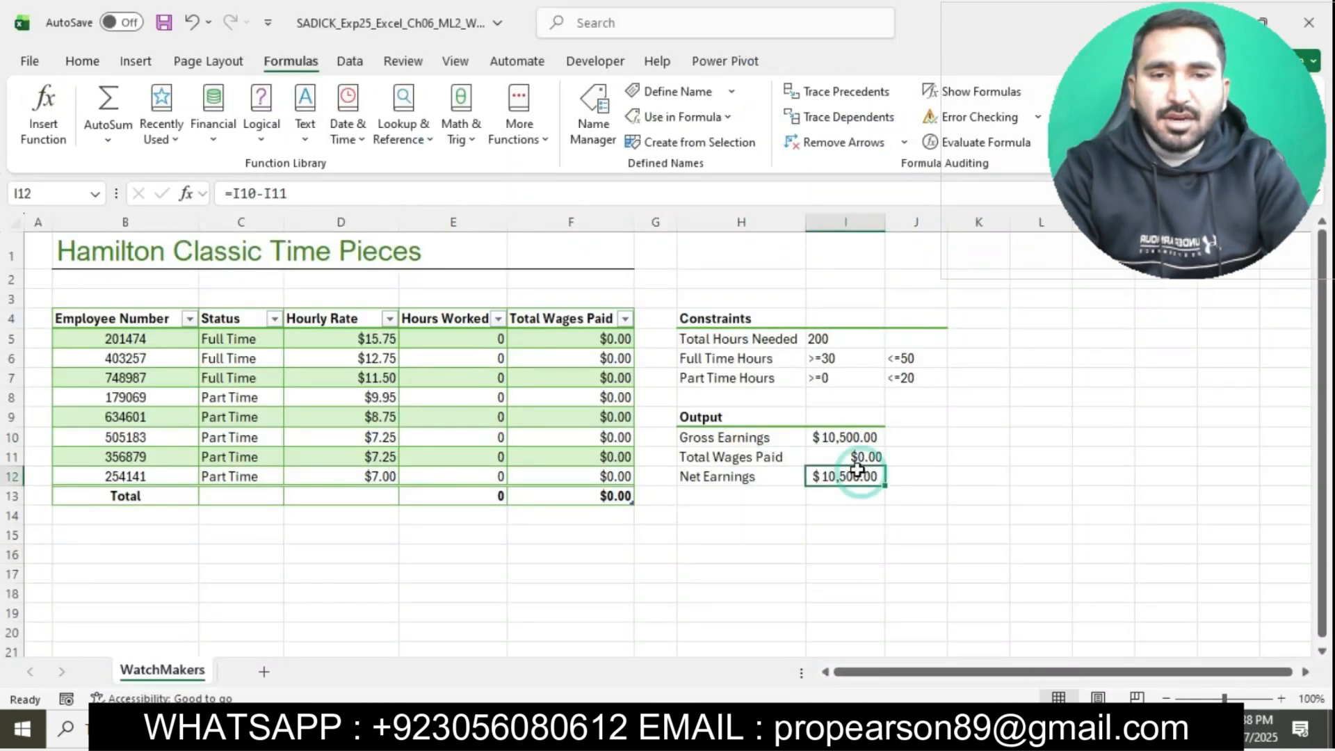
pyautogui.click(256, 195)
pyautogui.press('BackSpace')
pyautogui.press('BackSpace')
pyautogui.press('BackSpace')
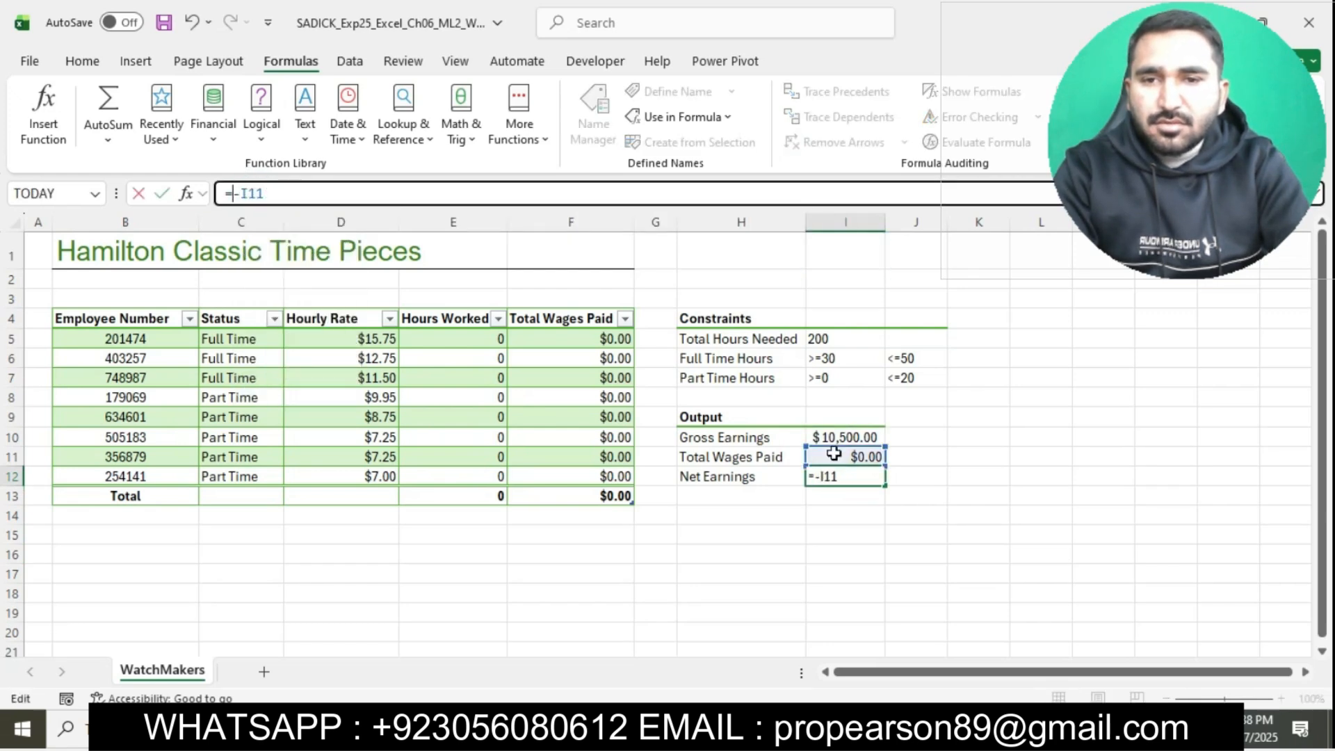
pyautogui.click(852, 435)
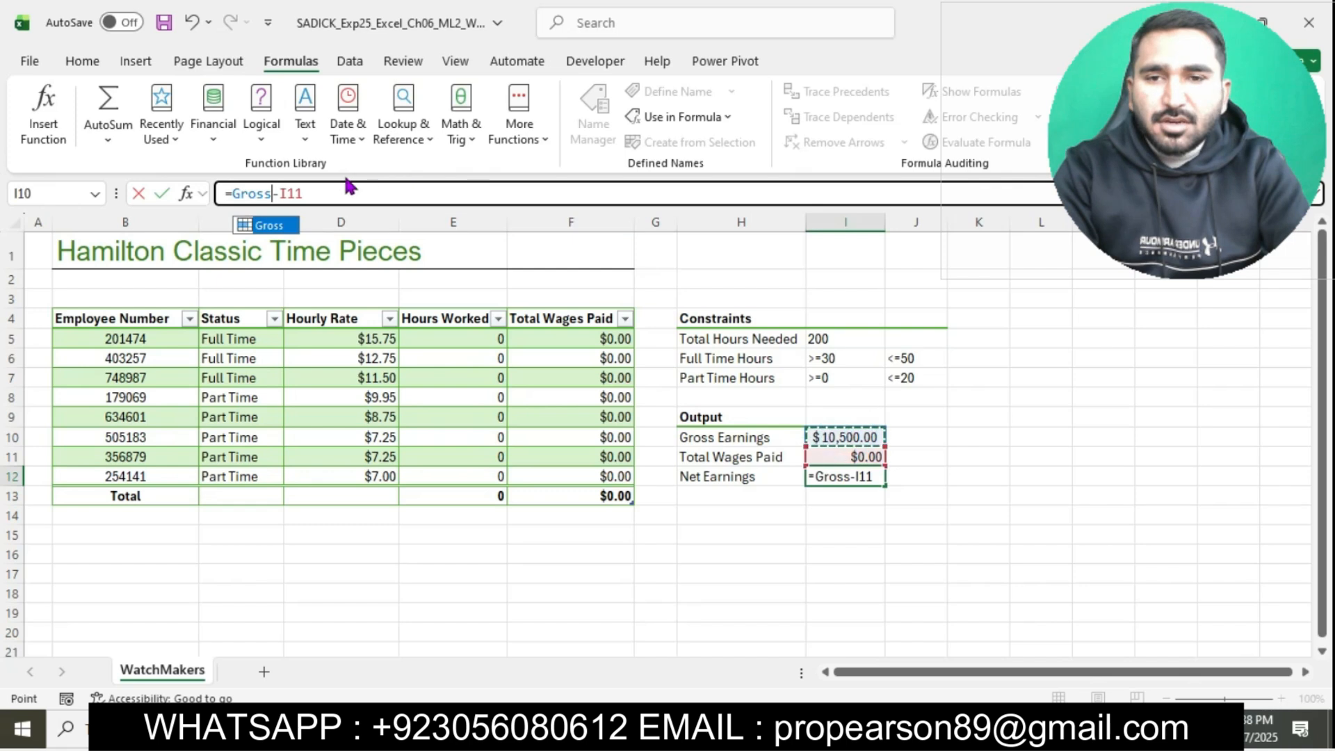
# Replace the I11 reference with Total_Wages_Paid so the I12 formula reads =Gross-Total_Wages_Paid, and enter it.
pyautogui.click(327, 192)
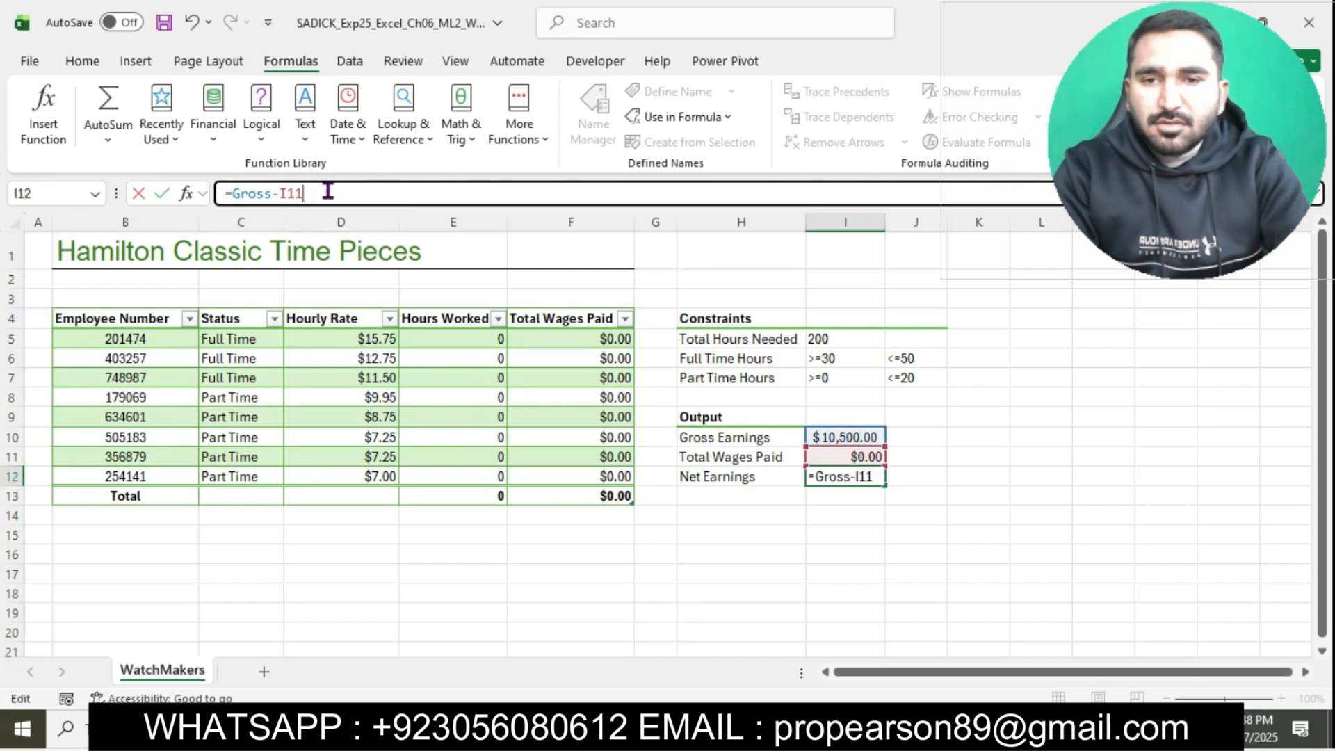
pyautogui.press('BackSpace')
pyautogui.press('BackSpace')
pyautogui.press('BackSpace')
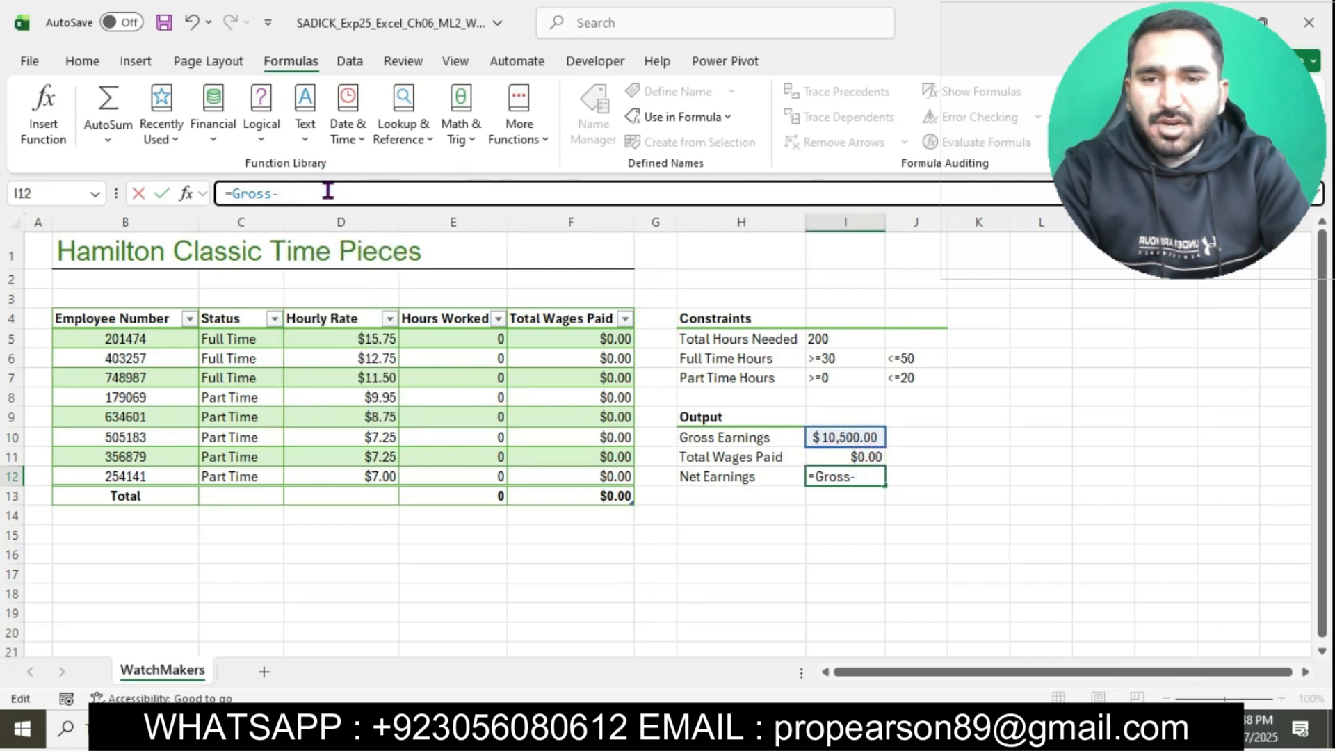
pyautogui.click(840, 460)
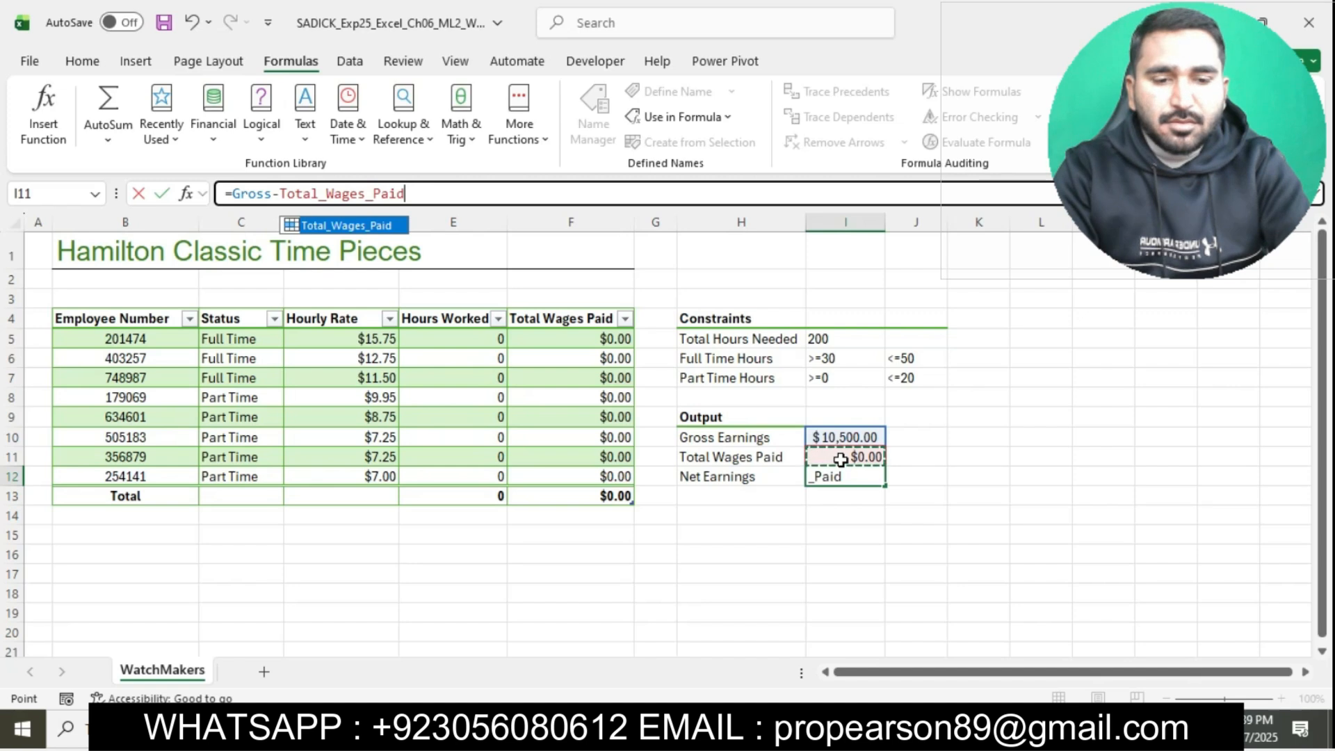
pyautogui.press('Return')
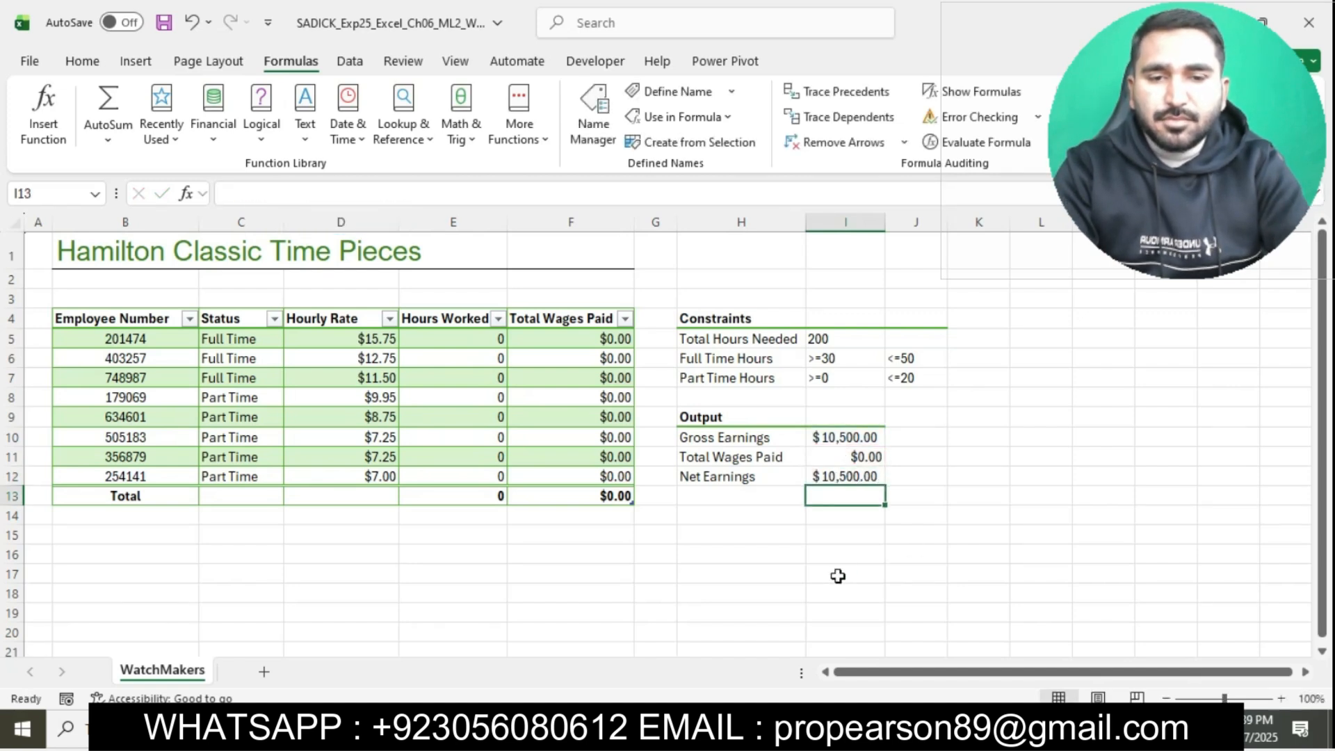
# Switch back to the Word instructions and highlight the step 5 instruction text in turquoise.
pyautogui.hotkey('alt', 'Tab')
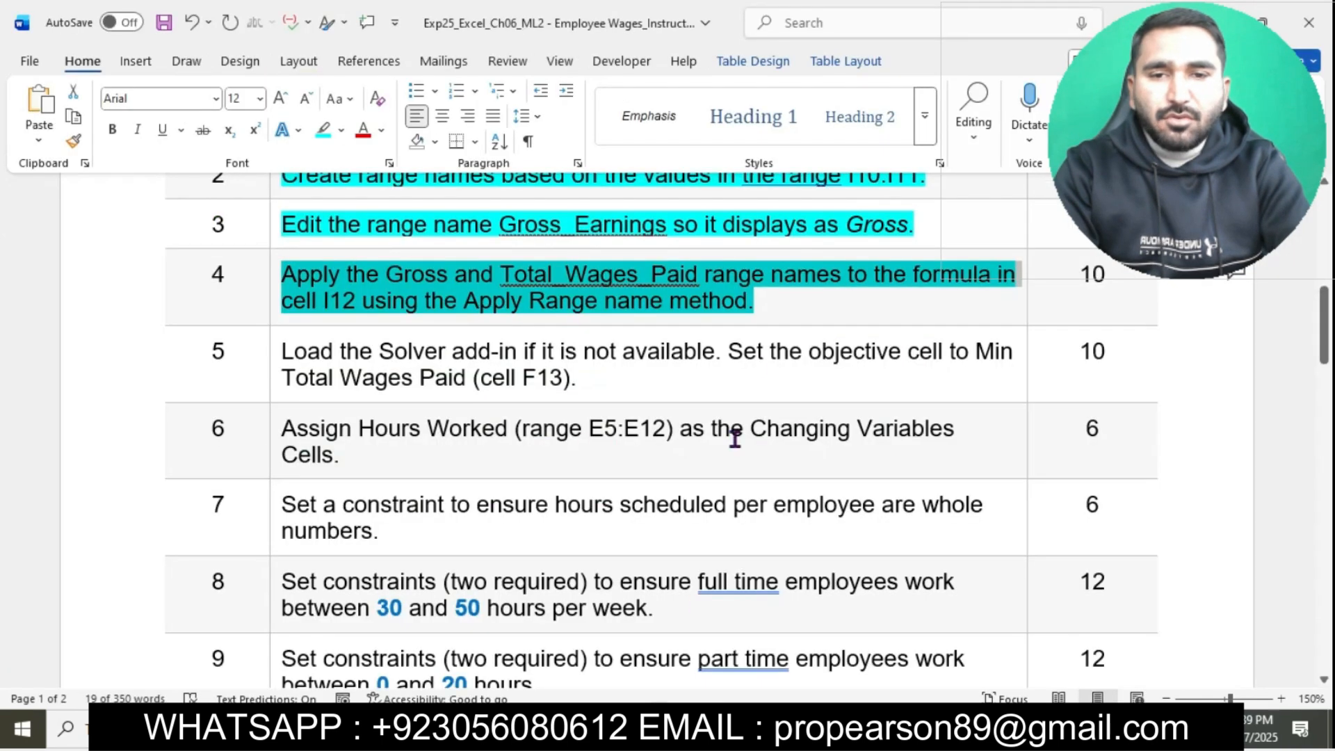
pyautogui.click(782, 308)
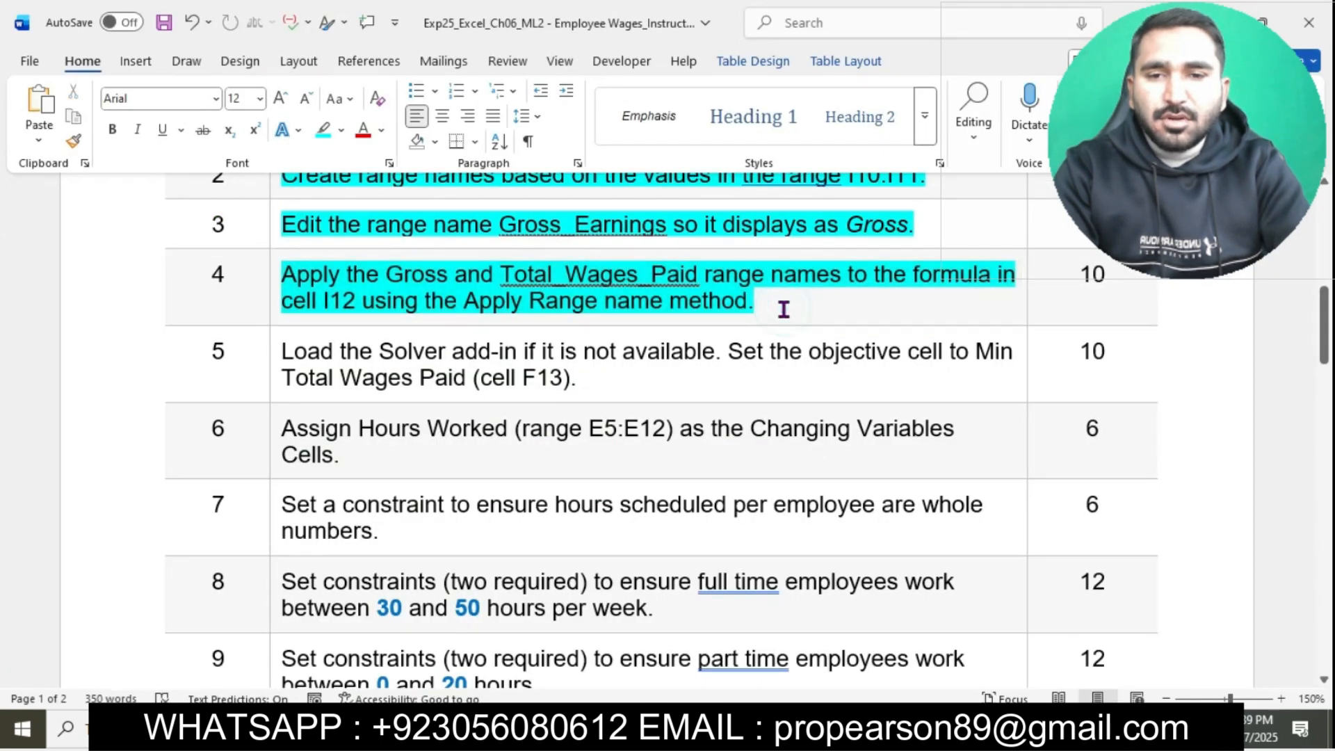
pyautogui.scroll(-3, 782, 308)
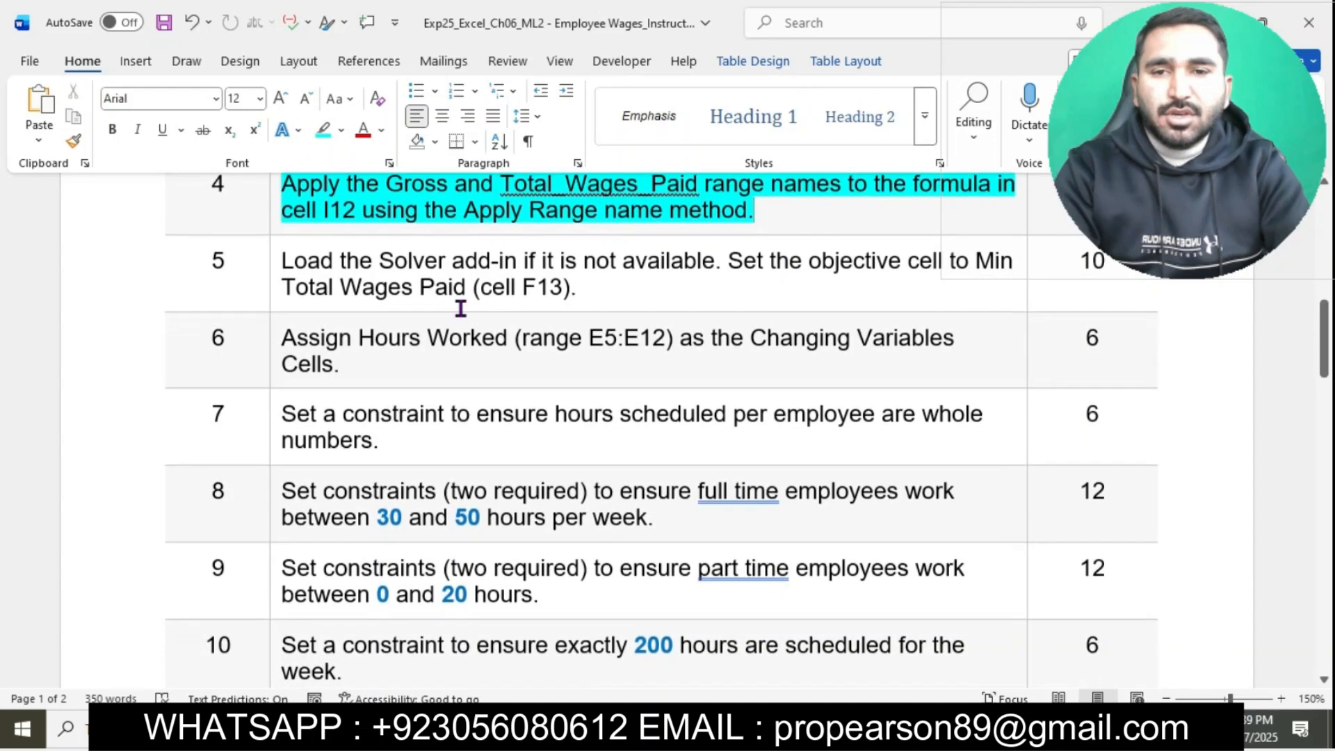
pyautogui.click(280, 263)
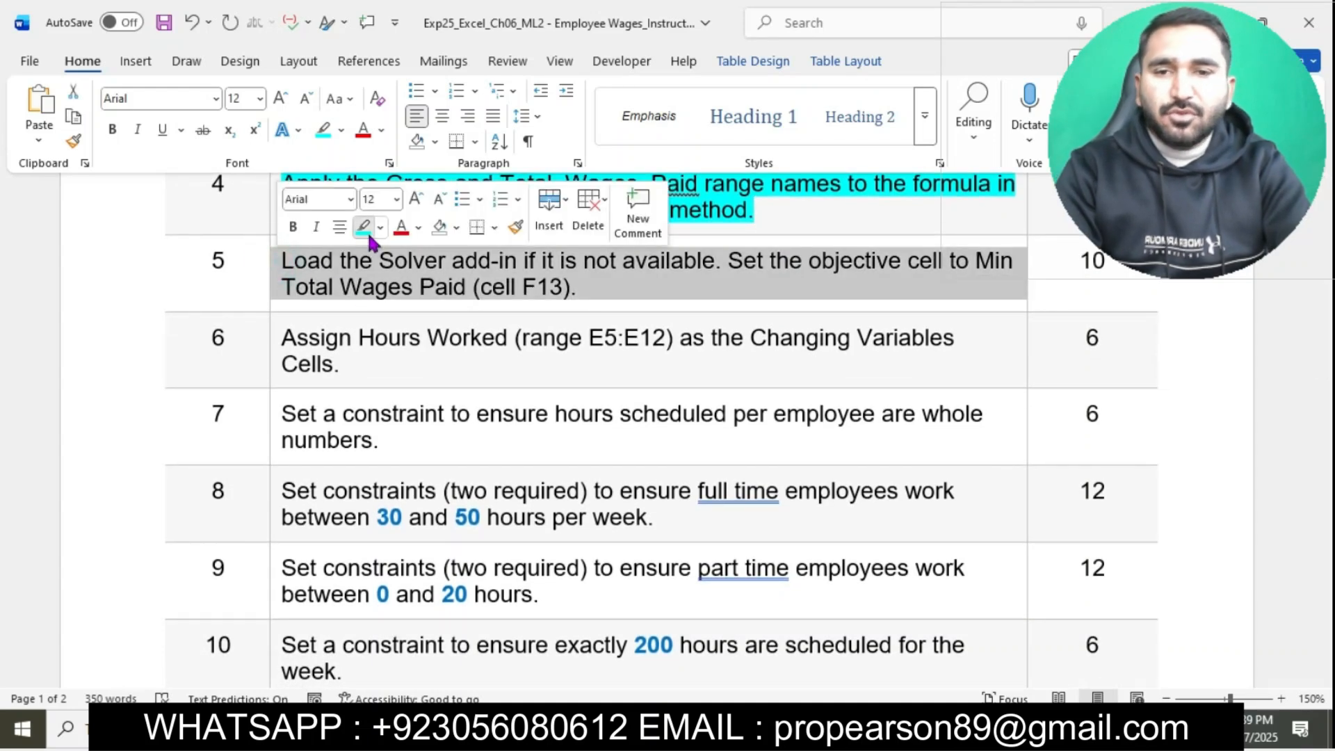
pyautogui.click(362, 228)
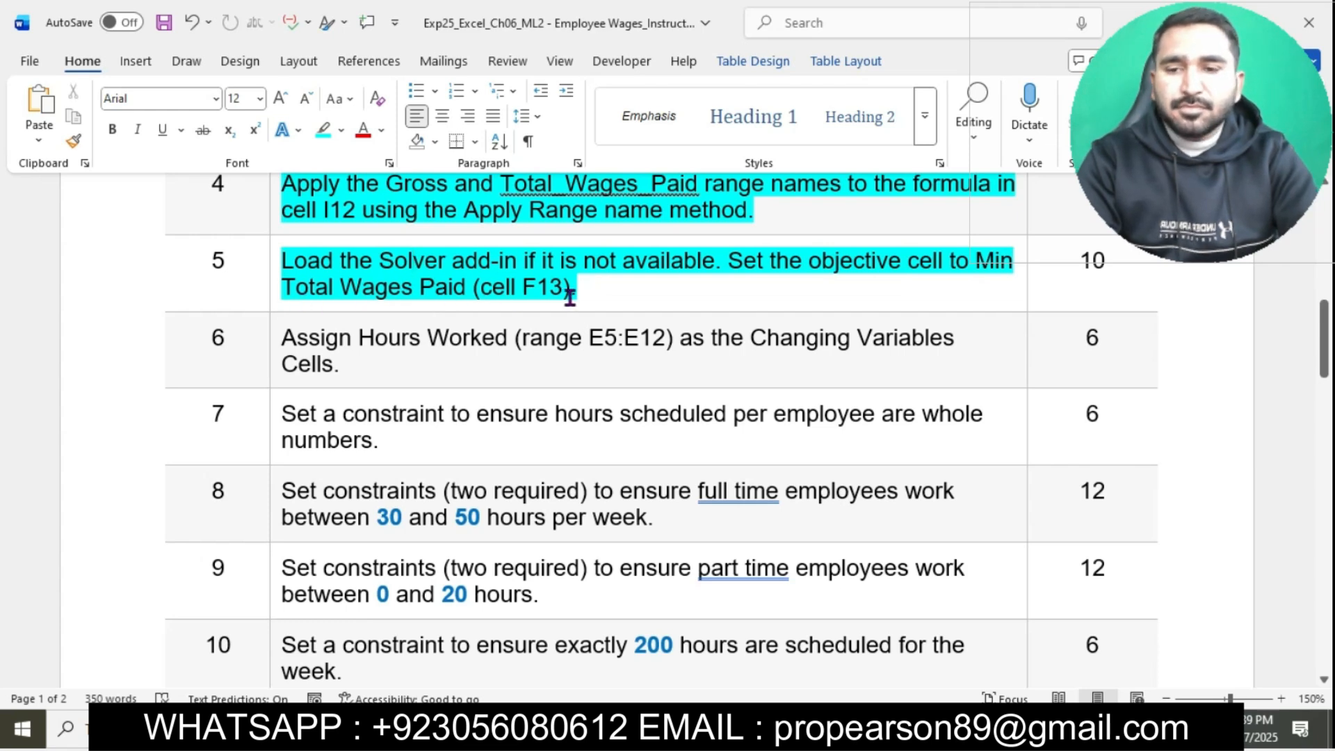
pyautogui.moveTo(283, 259); pyautogui.dragTo(714, 261)
# Switch to the Excel wages workbook and open the Solver parameters.
pyautogui.click(409, 729)
pyautogui.click(896, 565)
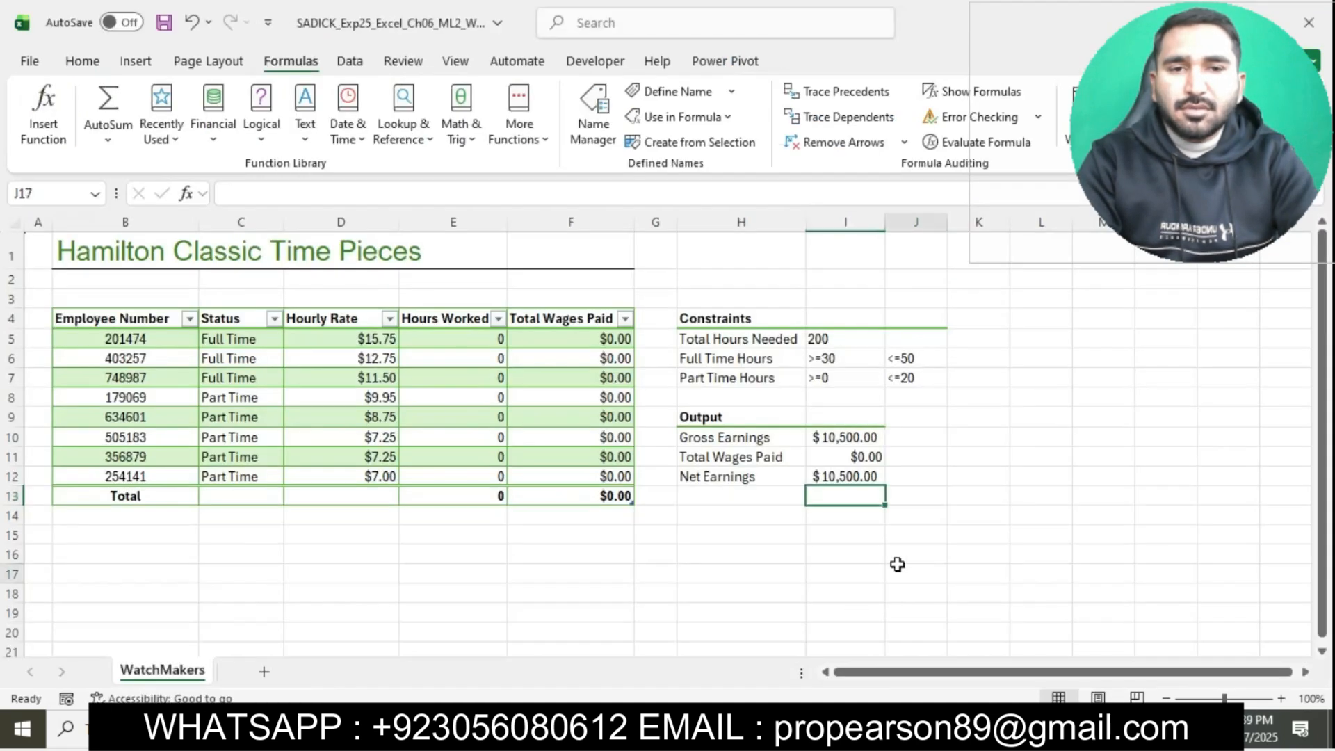
pyautogui.click(363, 64)
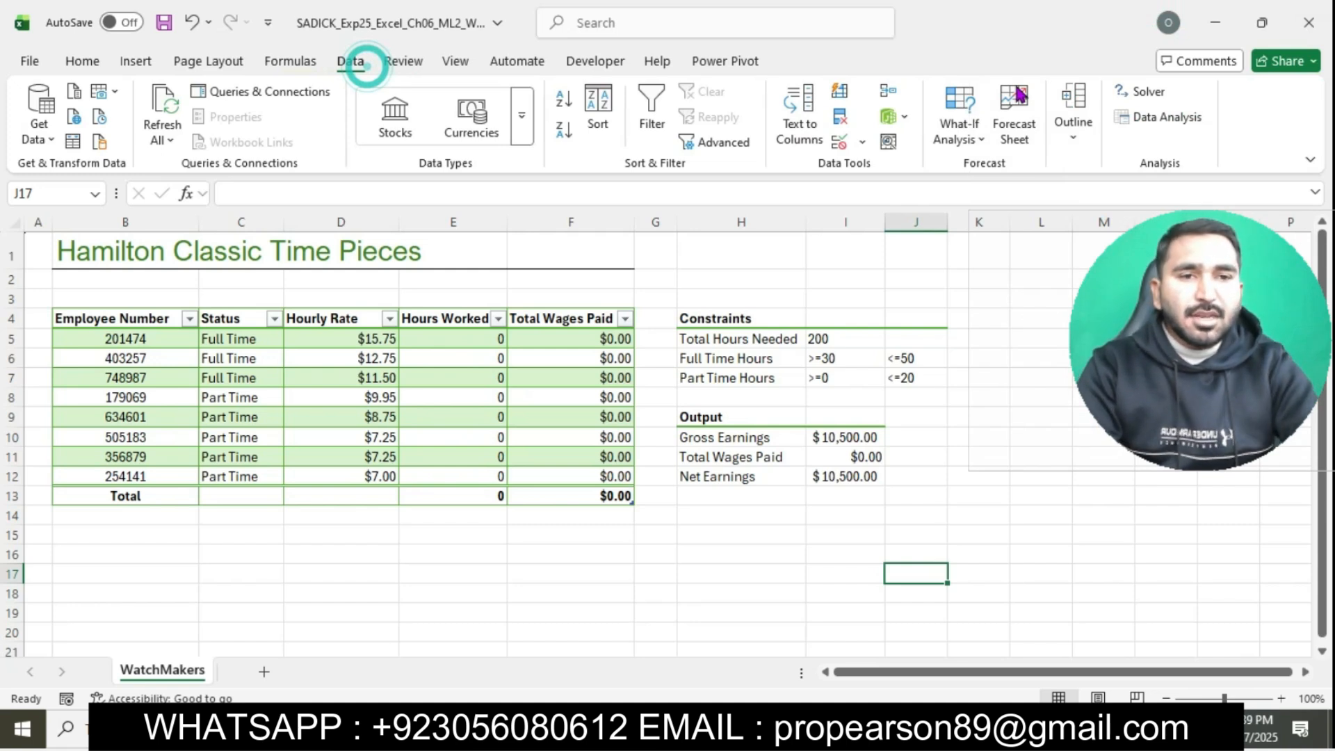
pyautogui.click(1123, 95)
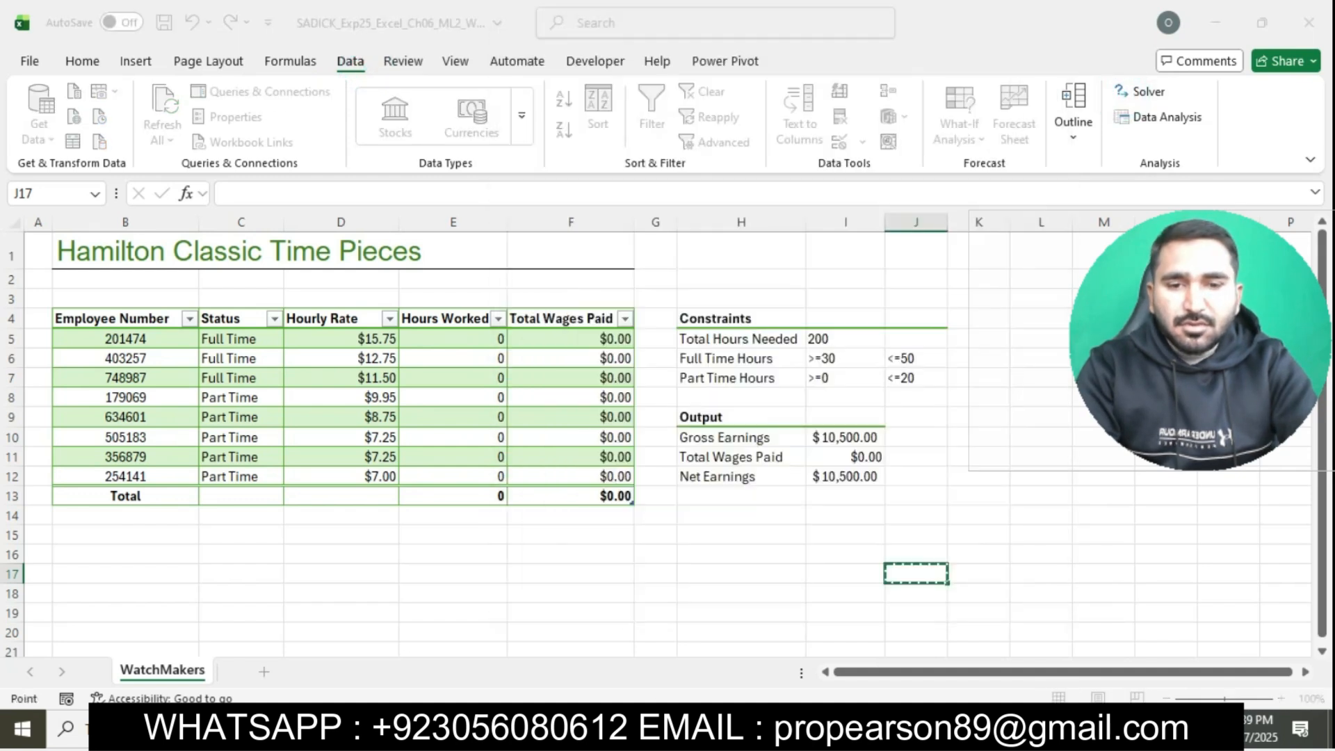
# Review the objective in the Word step 5 instruction, then set the Excel Solver objective to cell F13 with the goal Min.
pyautogui.hotkey('alt', 'Tab')
pyautogui.moveTo(729, 262); pyautogui.dragTo(1001, 289)
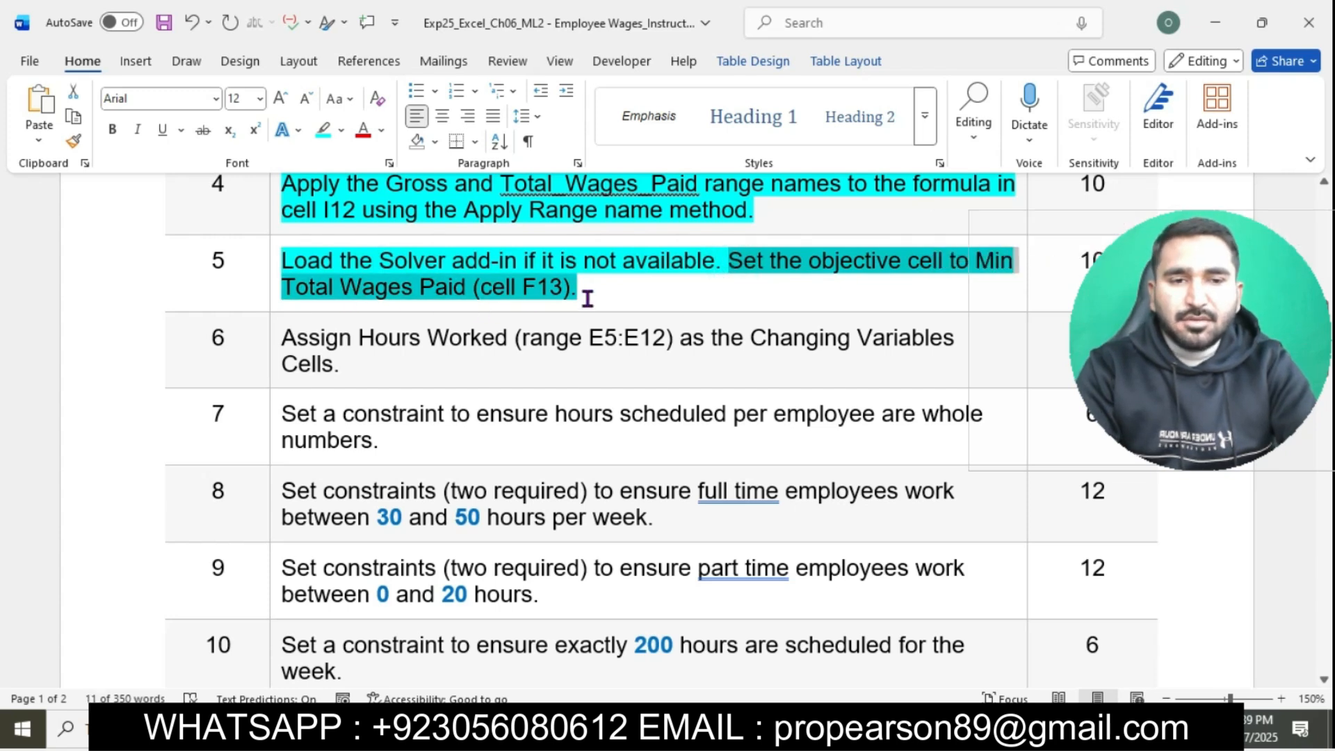
pyautogui.hotkey('alt', 'Tab')
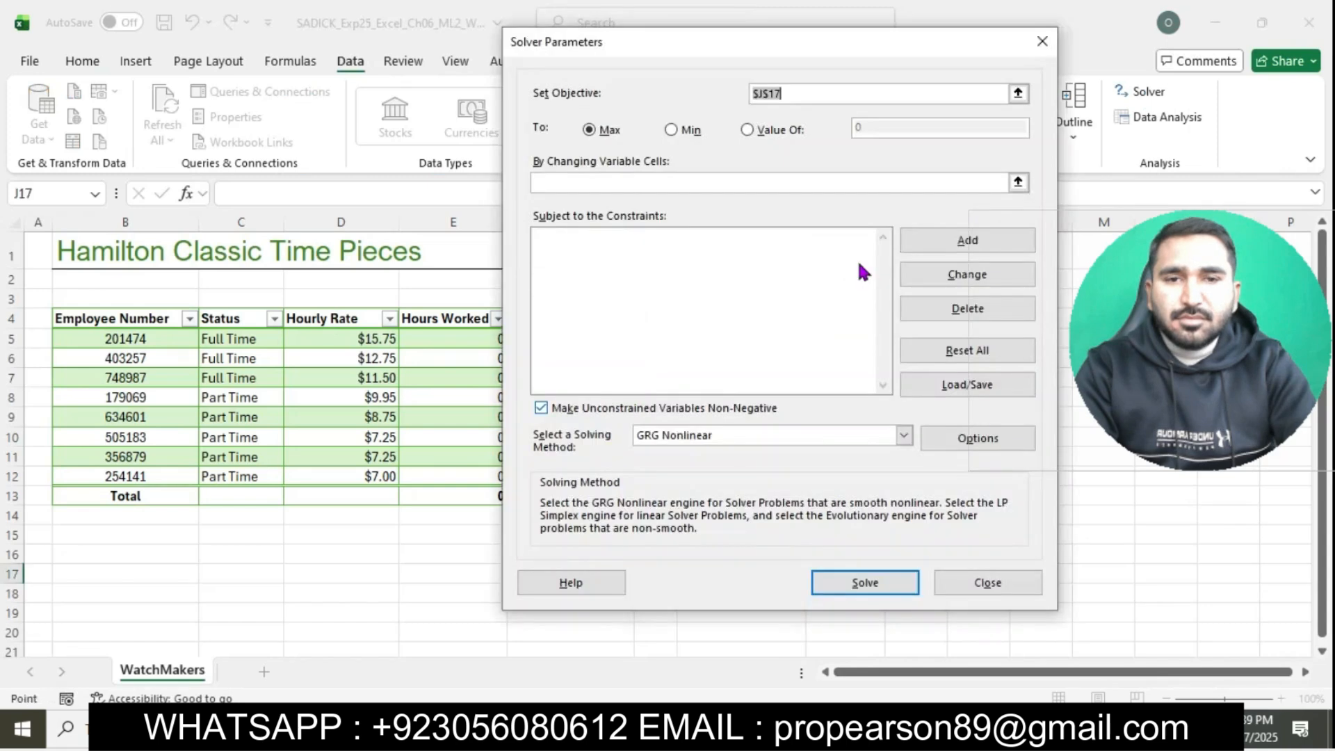
pyautogui.moveTo(795, 48); pyautogui.dragTo(963, 79)
pyautogui.click(598, 497)
pyautogui.click(841, 160)
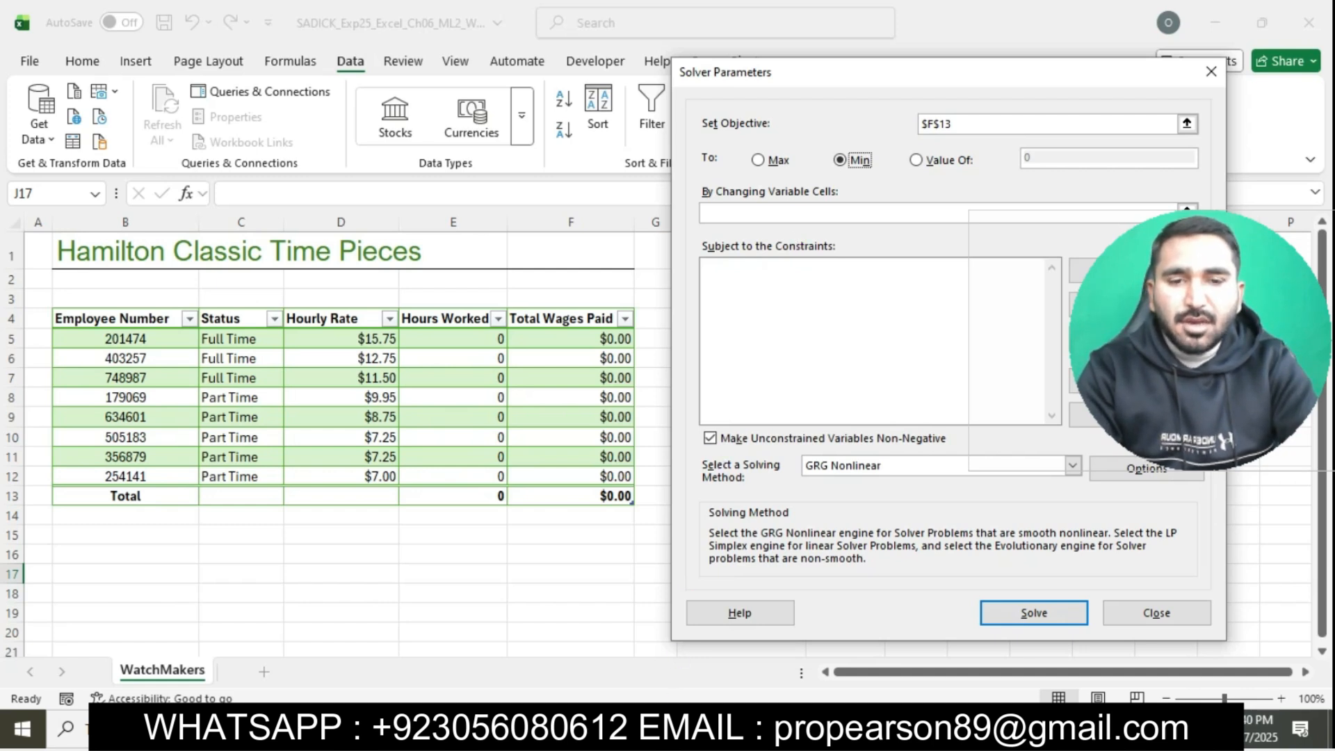
# Return to the Word instructions and highlight the step 6 instruction text in turquoise.
pyautogui.click(666, 729)
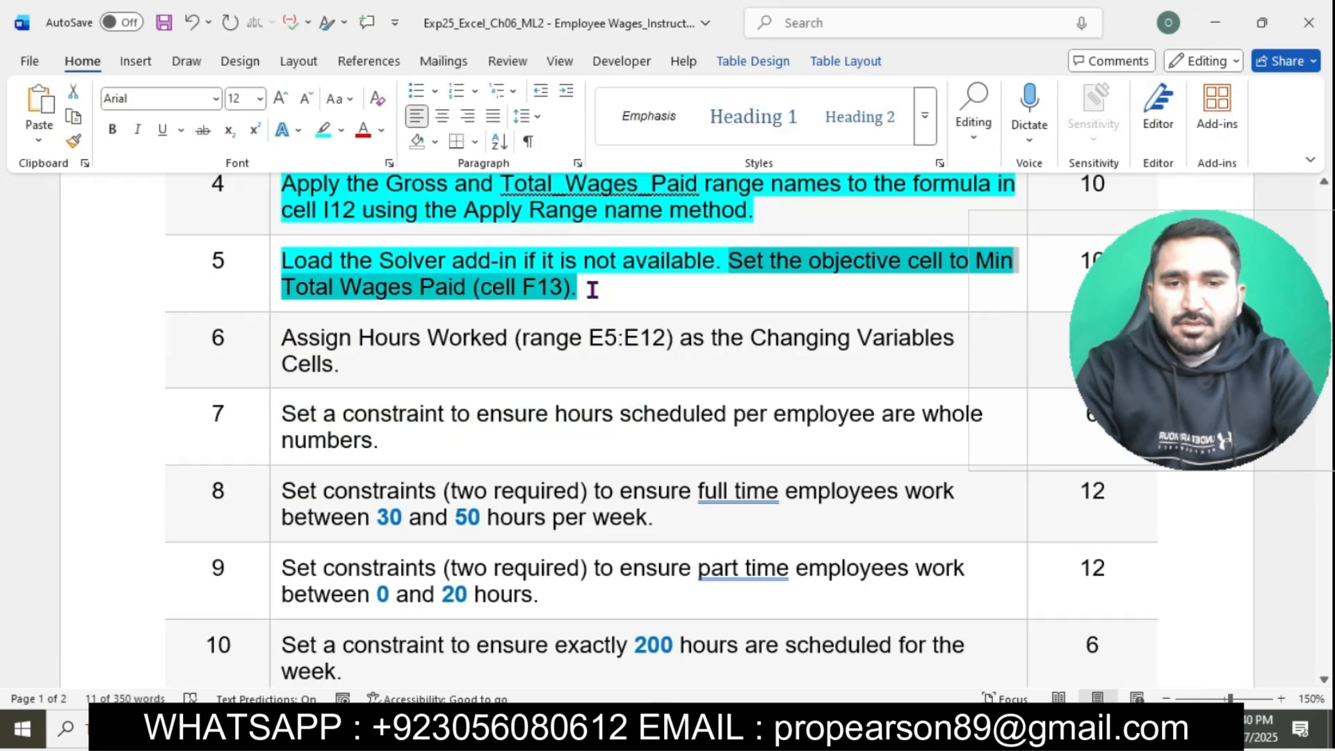
pyautogui.click(592, 289)
pyautogui.scroll(-3, 590, 287)
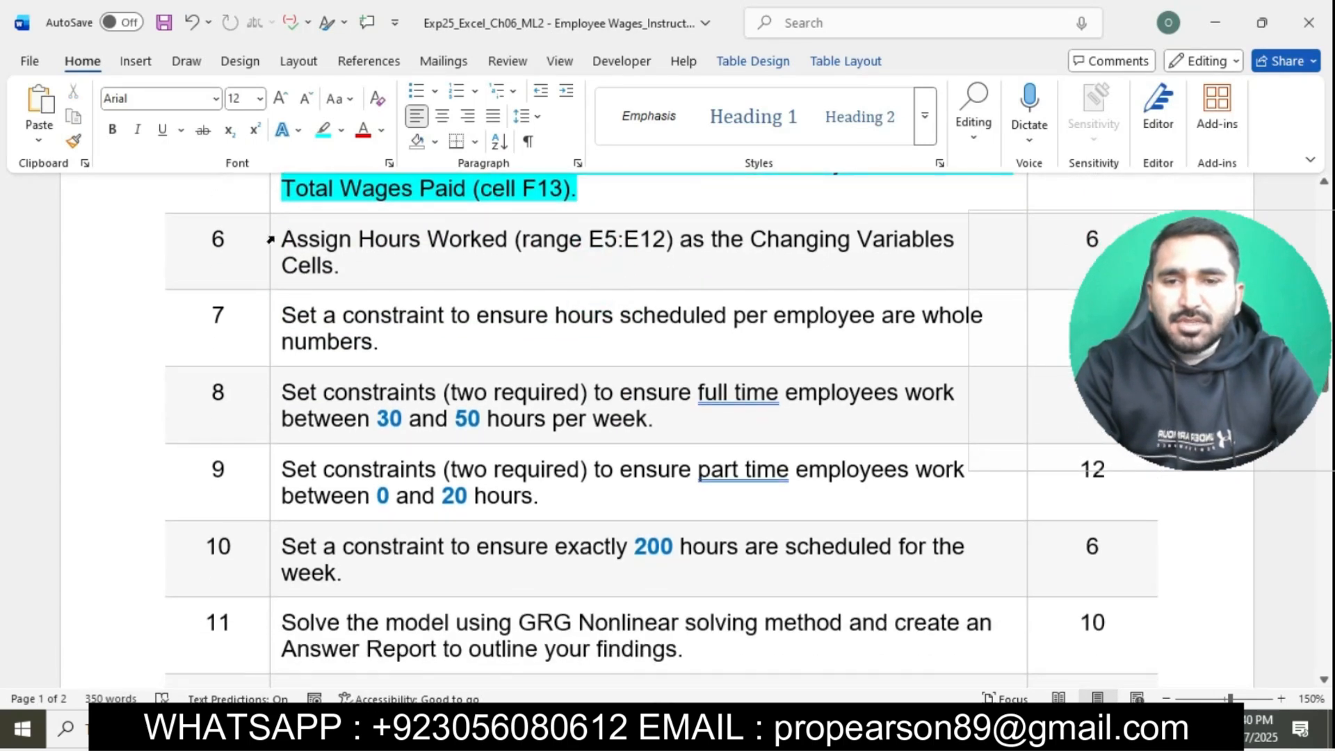
pyautogui.click(270, 239)
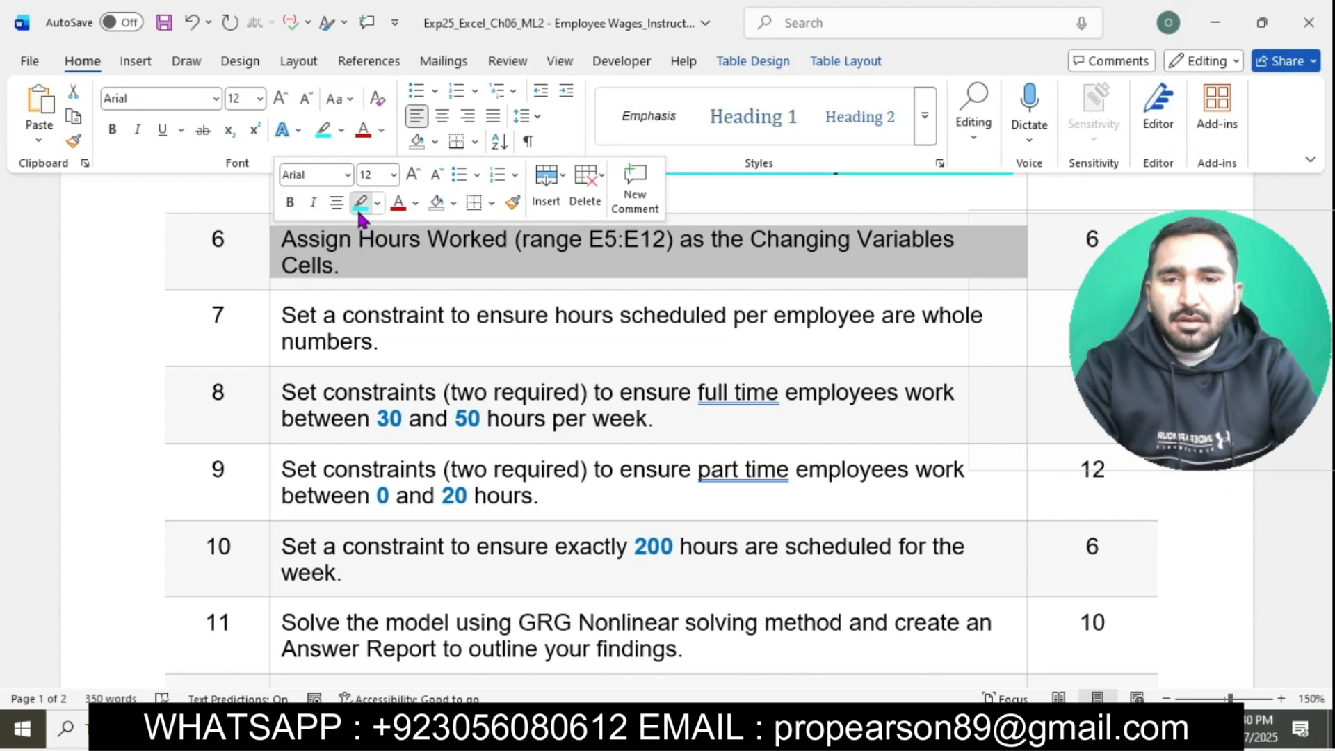
pyautogui.click(358, 207)
pyautogui.click(378, 262)
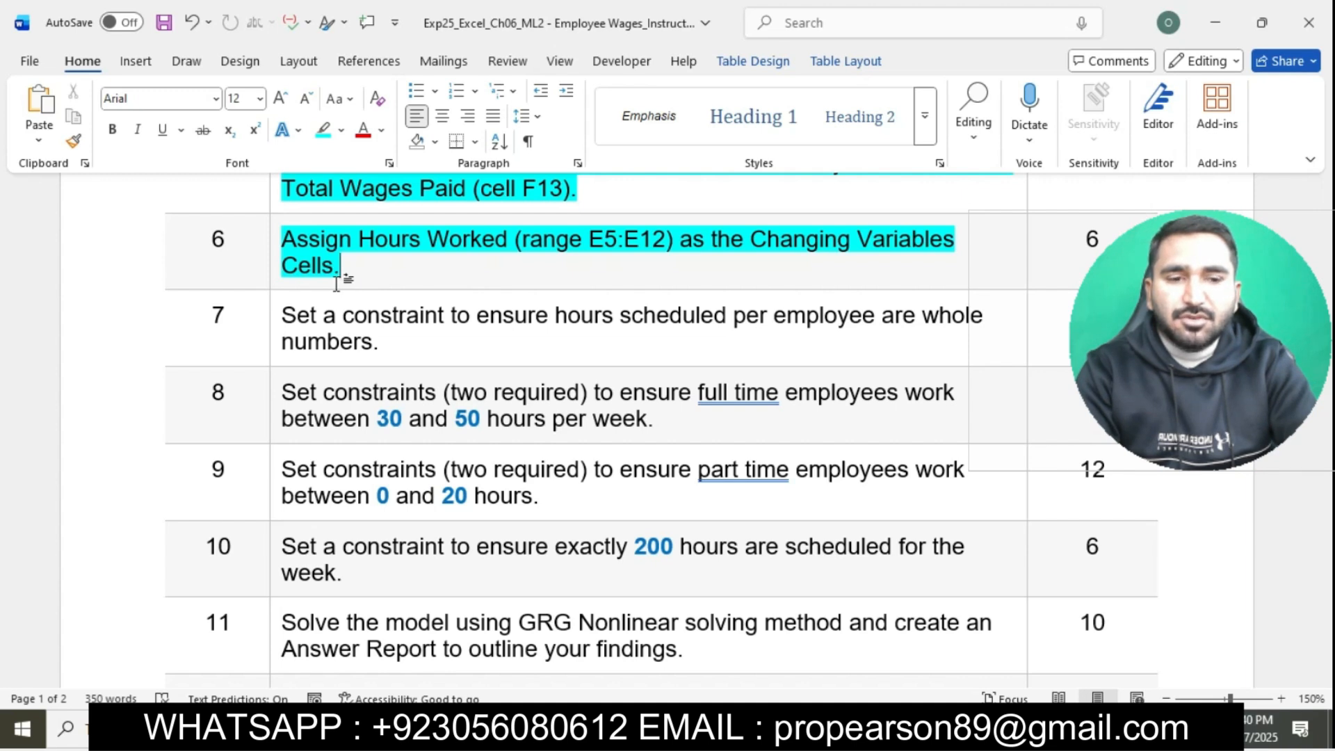
pyautogui.moveTo(284, 240); pyautogui.dragTo(733, 263)
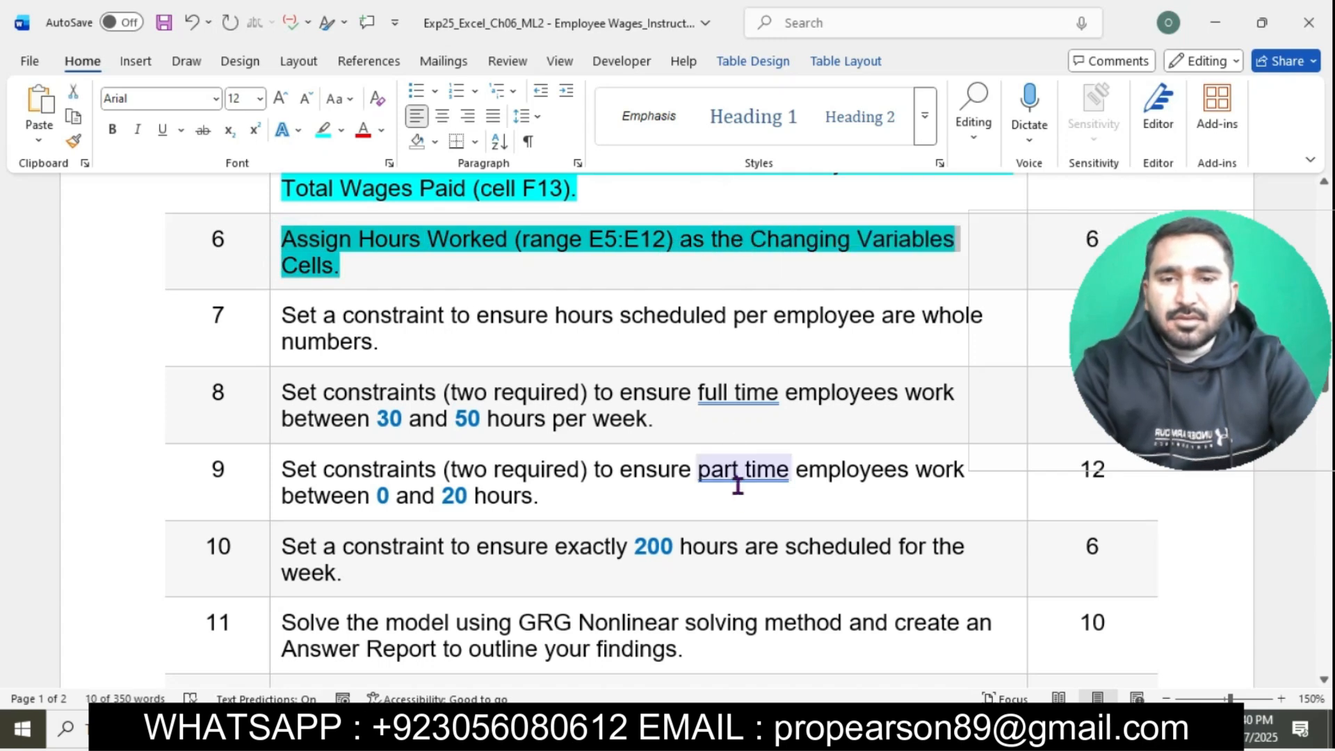
# Switch to the Excel wages workbook and set the Solver's changing variable cells to the Hours Worked range E5:E12.
pyautogui.hotkey('alt', 'Tab')
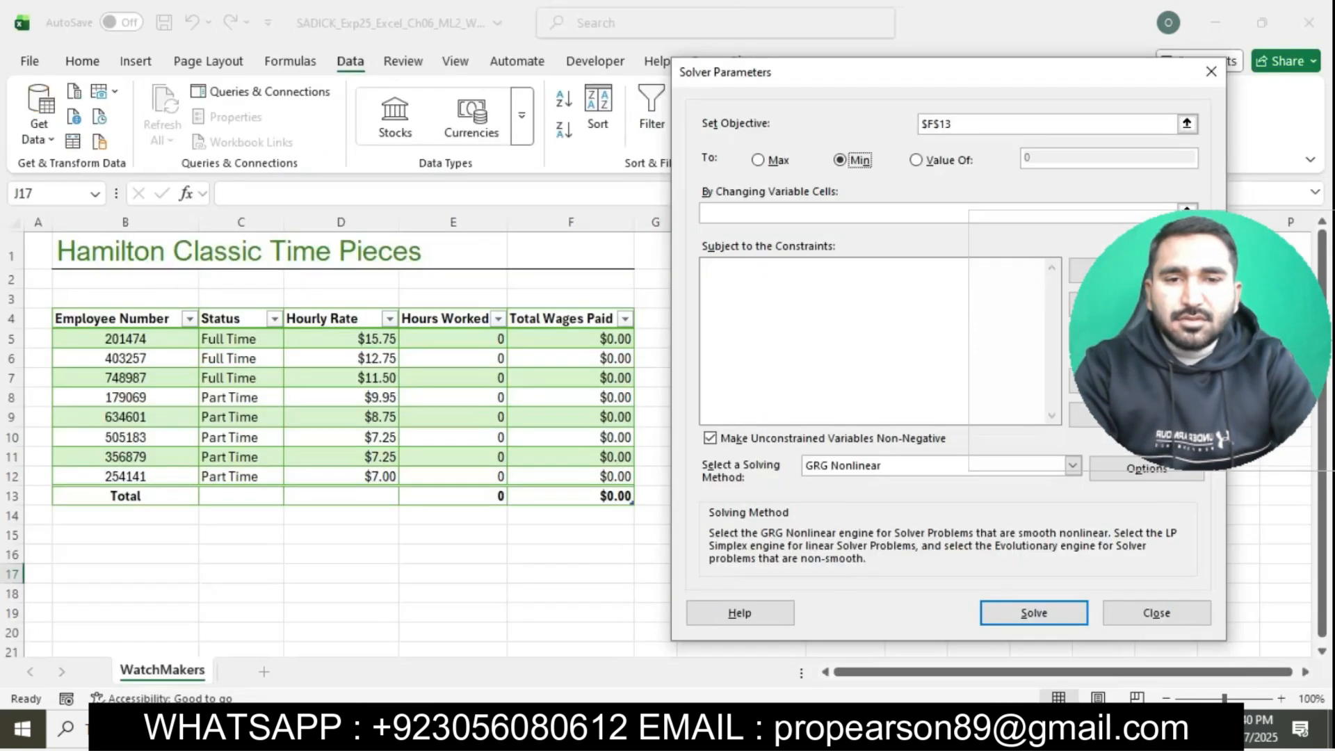
pyautogui.click(726, 207)
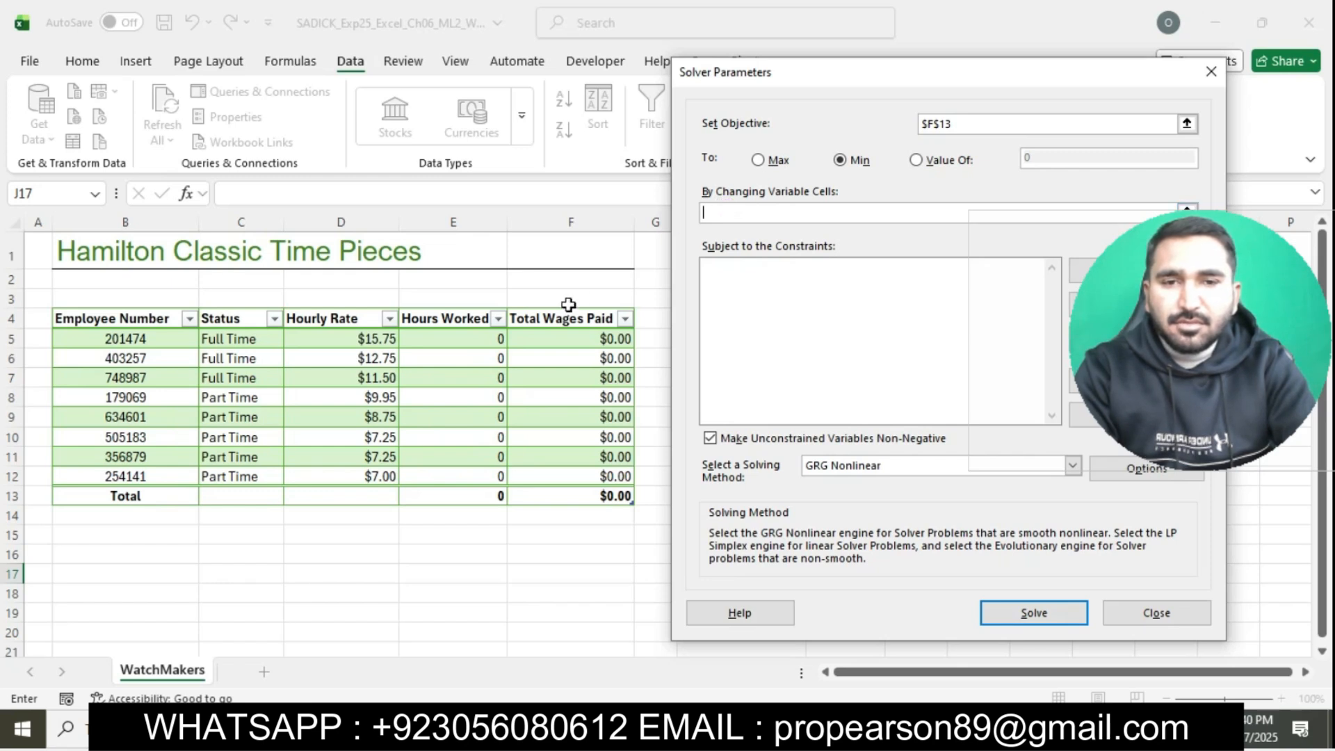
pyautogui.click(477, 337)
pyautogui.moveTo(477, 336); pyautogui.dragTo(465, 473)
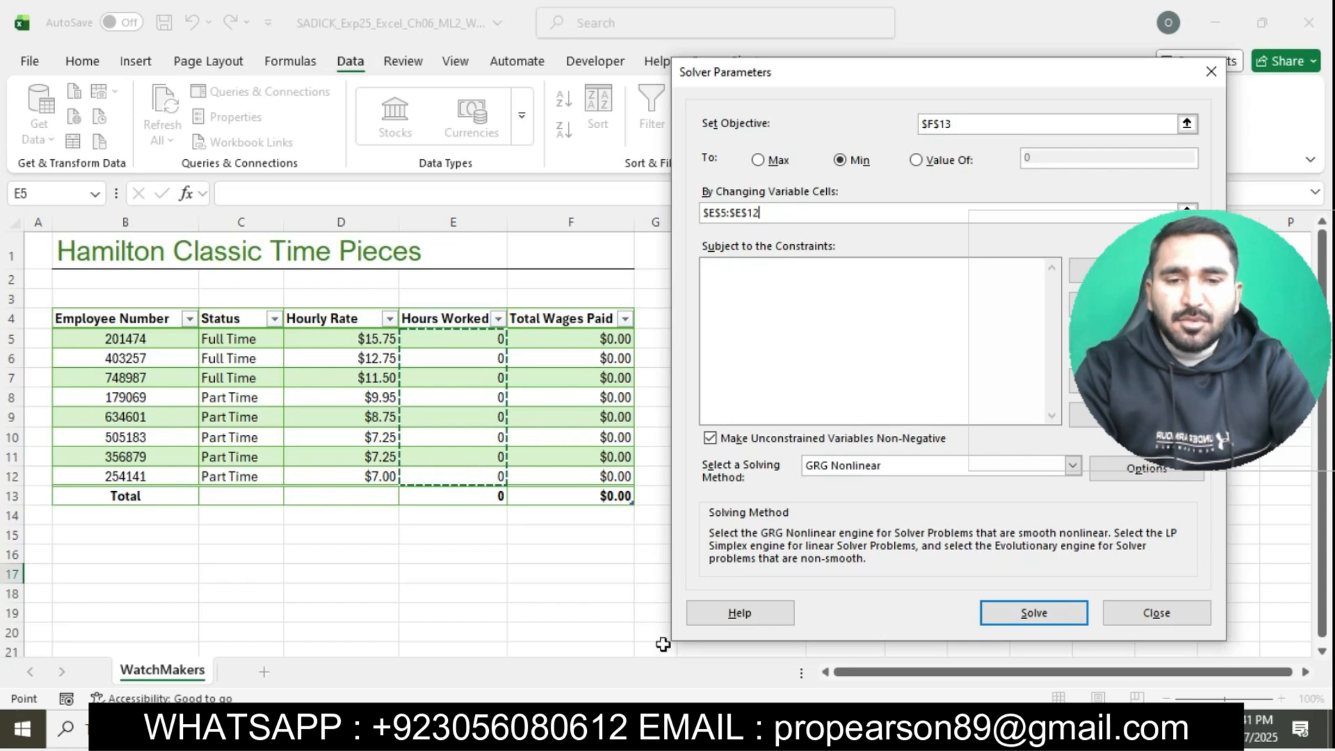
# Return to the Word instructions and select the instruction text from step 7 through step 13.
pyautogui.hotkey('alt', 'Tab')
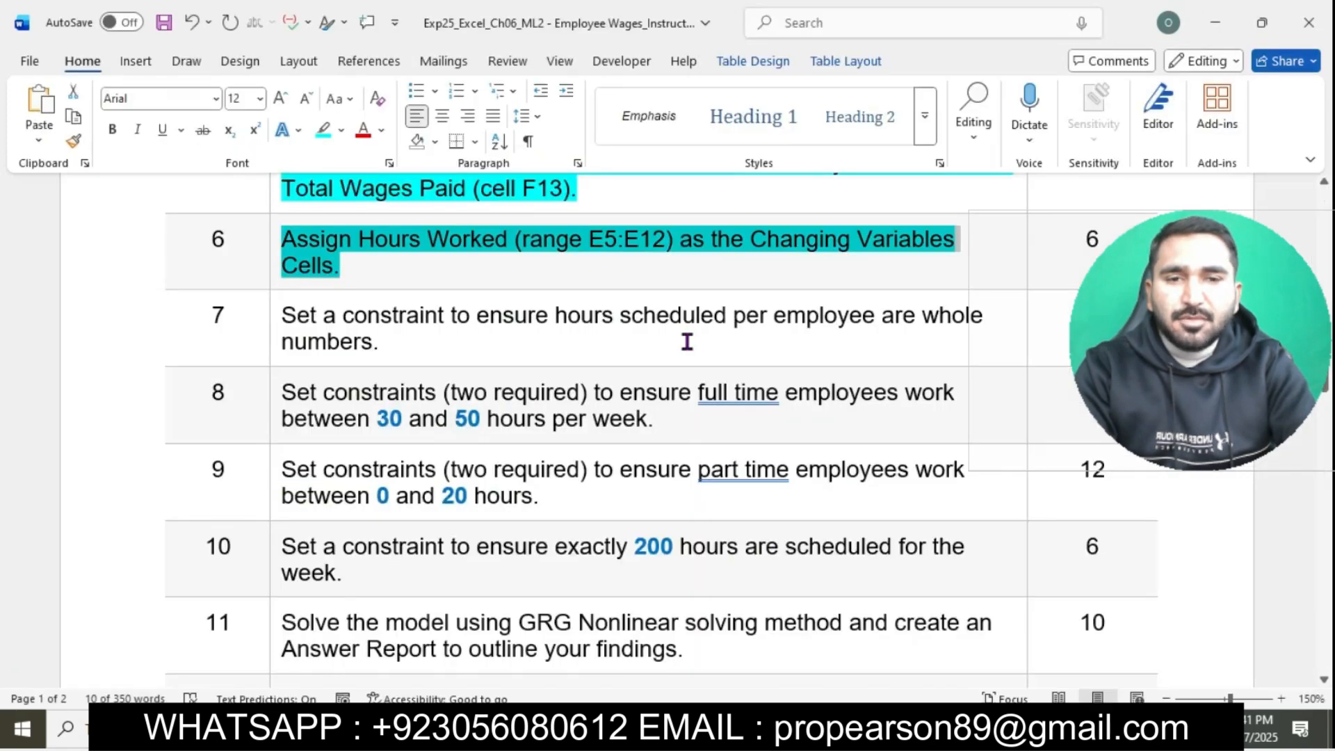
pyautogui.click(664, 271)
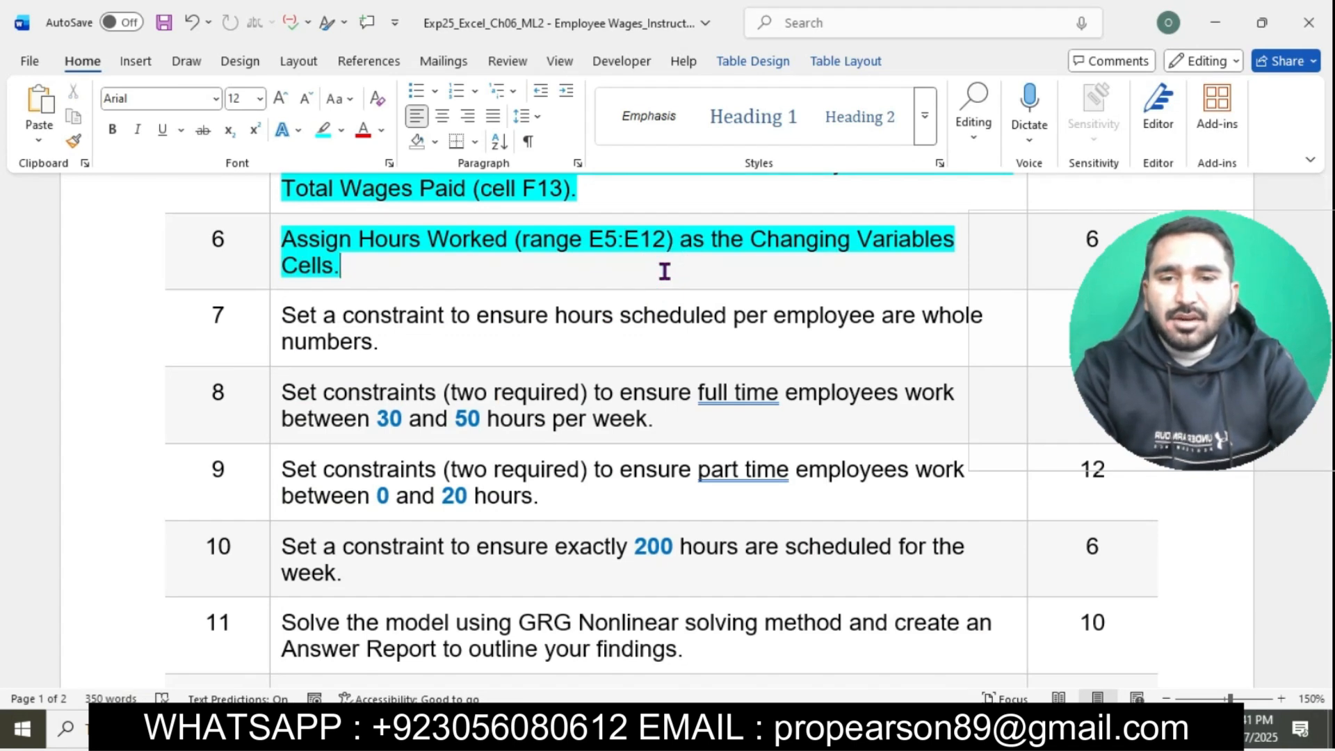
pyautogui.scroll(-3, 665, 271)
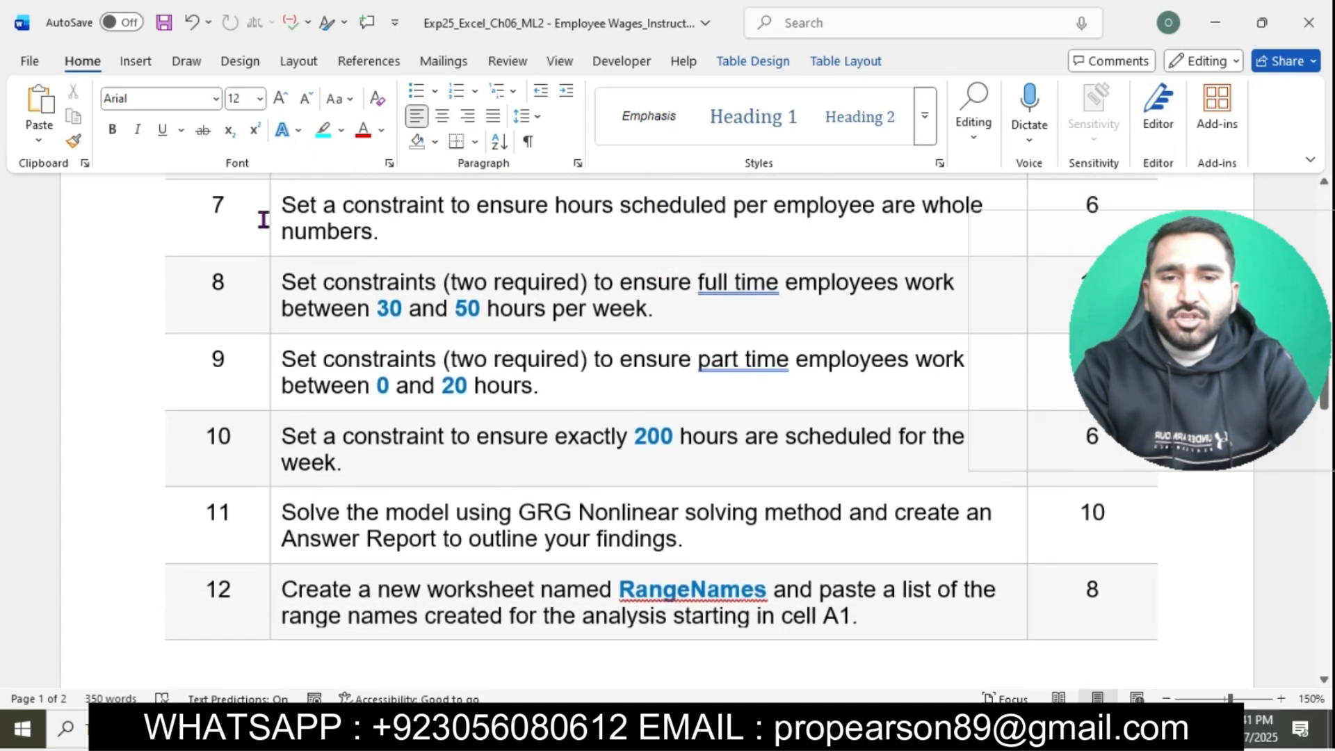
pyautogui.moveTo(276, 207); pyautogui.dragTo(386, 697)
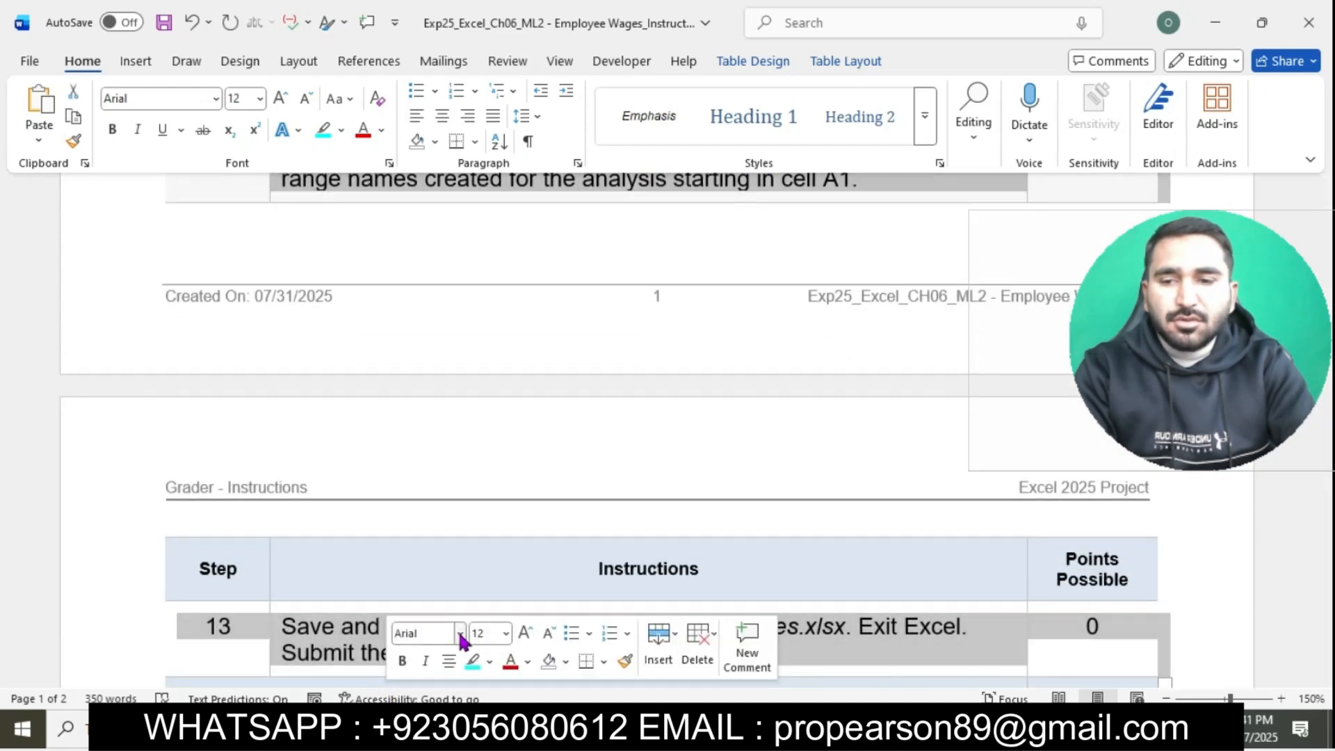